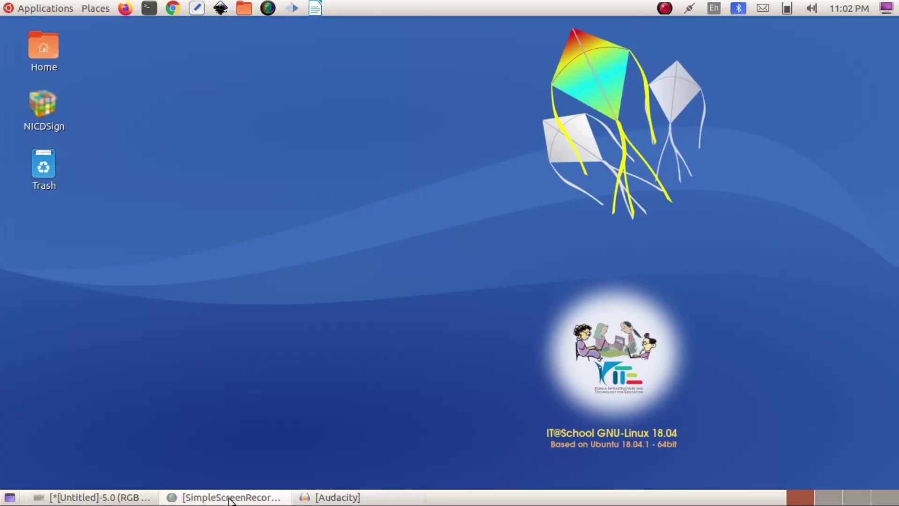
Bring GIMP back, view the kuttanadu boat and waterlily photos, and return to the blank 640x480 image.
{"action": "left_click", "coordinate": [101, 498]}
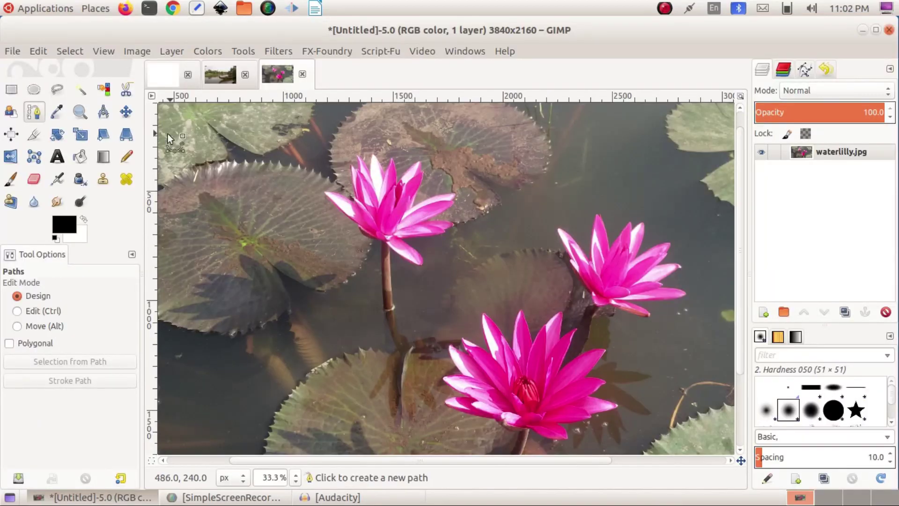
{"action": "left_click", "coordinate": [171, 71]}
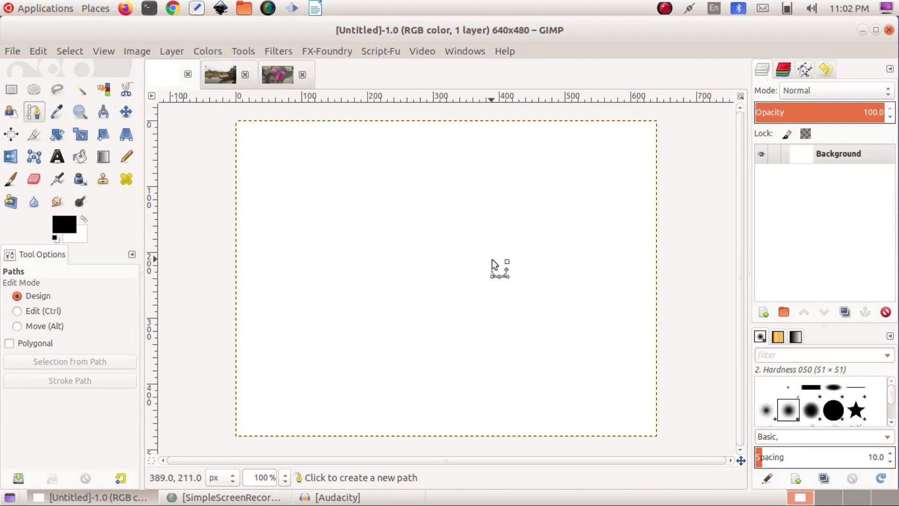
{"action": "left_click", "coordinate": [220, 77]}
{"action": "left_click", "coordinate": [277, 76]}
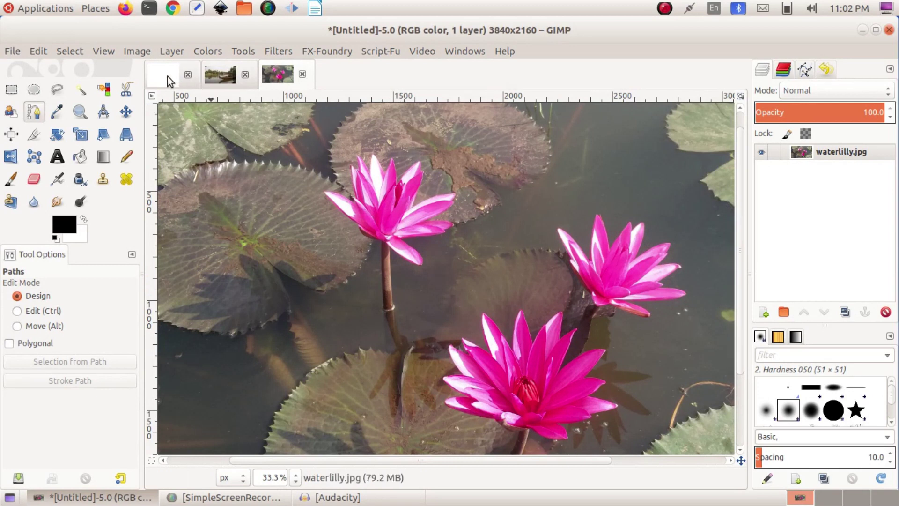
{"action": "left_click", "coordinate": [222, 77]}
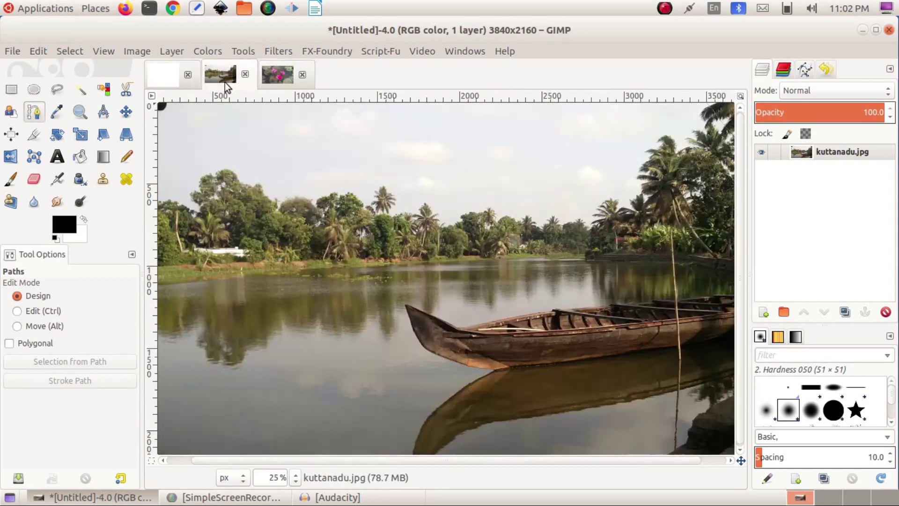
{"action": "left_click", "coordinate": [276, 81]}
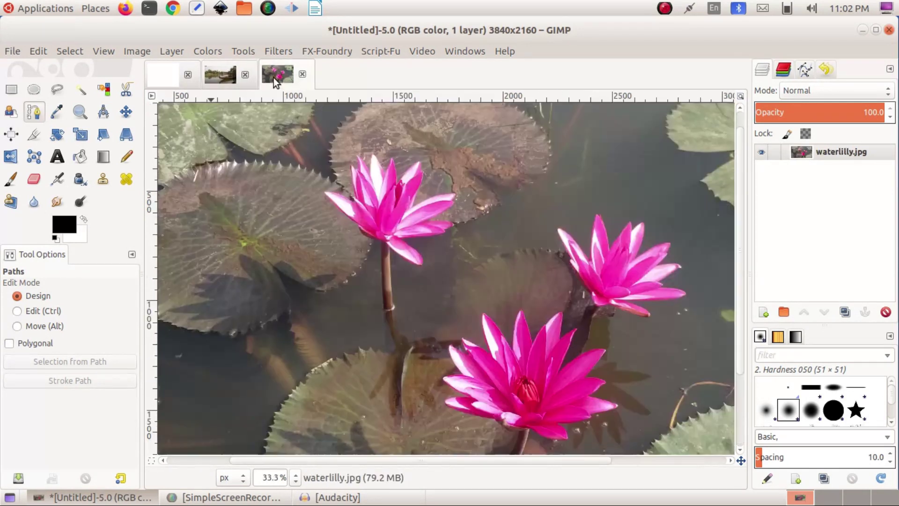
{"action": "left_click", "coordinate": [159, 74]}
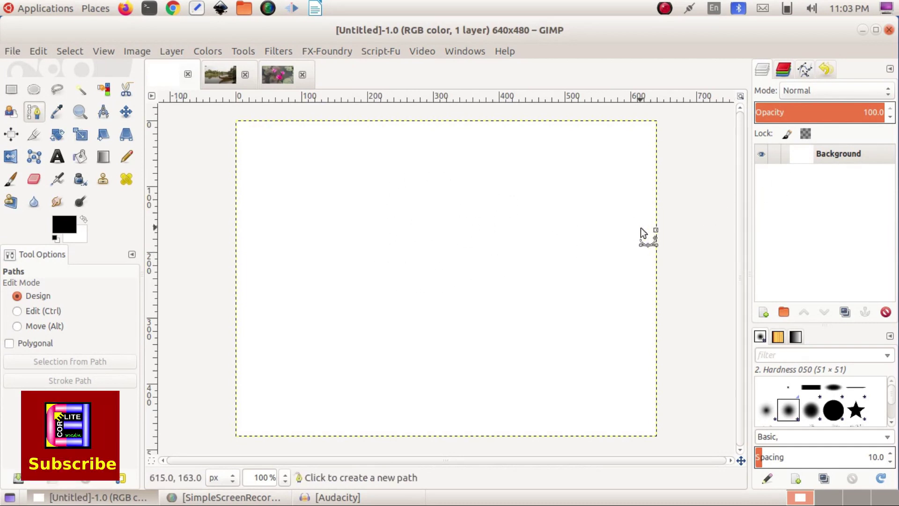
{"action": "left_click", "coordinate": [763, 313]}
Add a transparent layer to the blank image and copy the kuttanadu boat photo.
{"action": "left_click", "coordinate": [813, 437]}
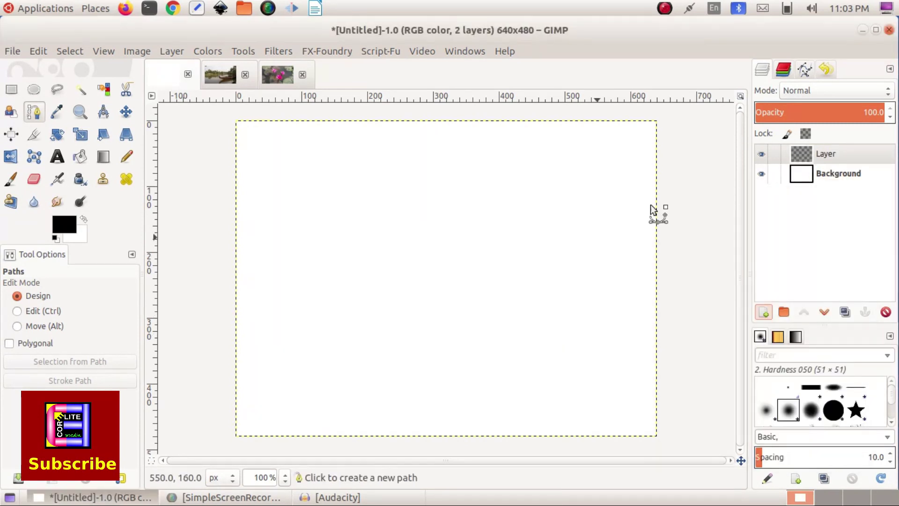
{"action": "left_click", "coordinate": [222, 78]}
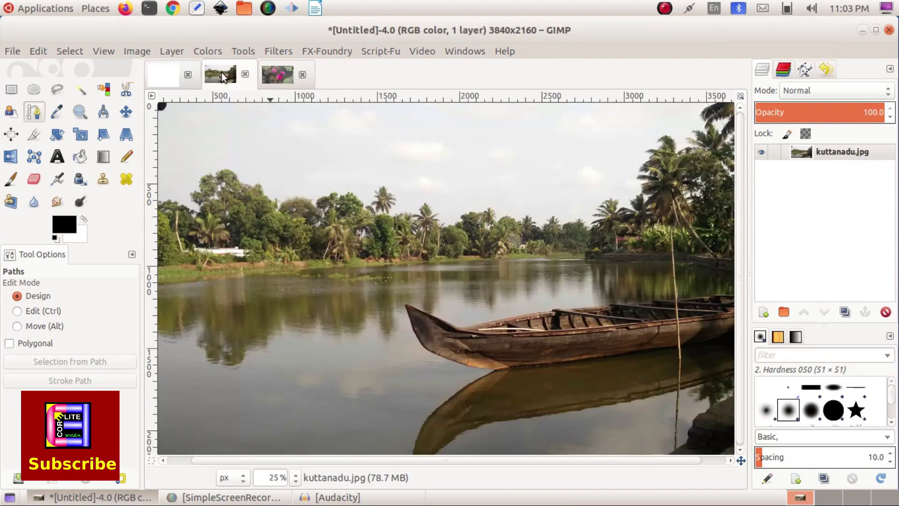
{"action": "right_click", "coordinate": [291, 190]}
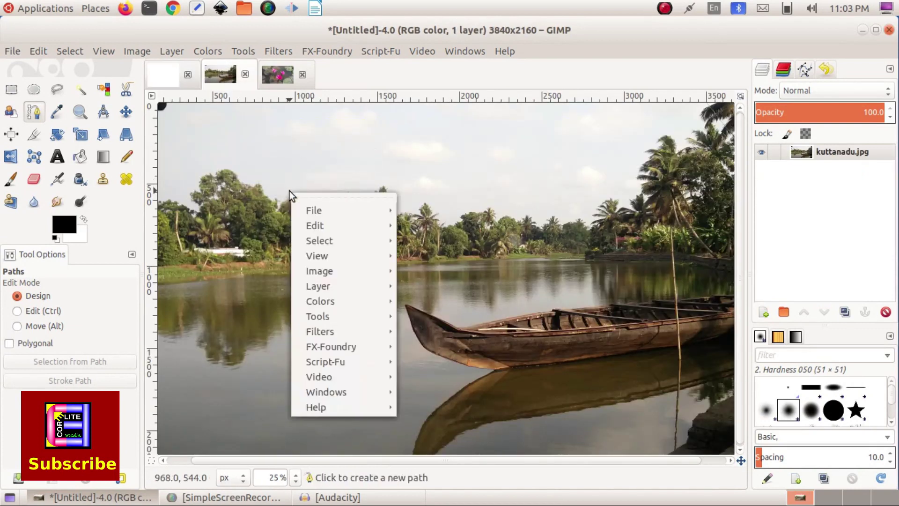
{"action": "mouse_move", "coordinate": [335, 226]}
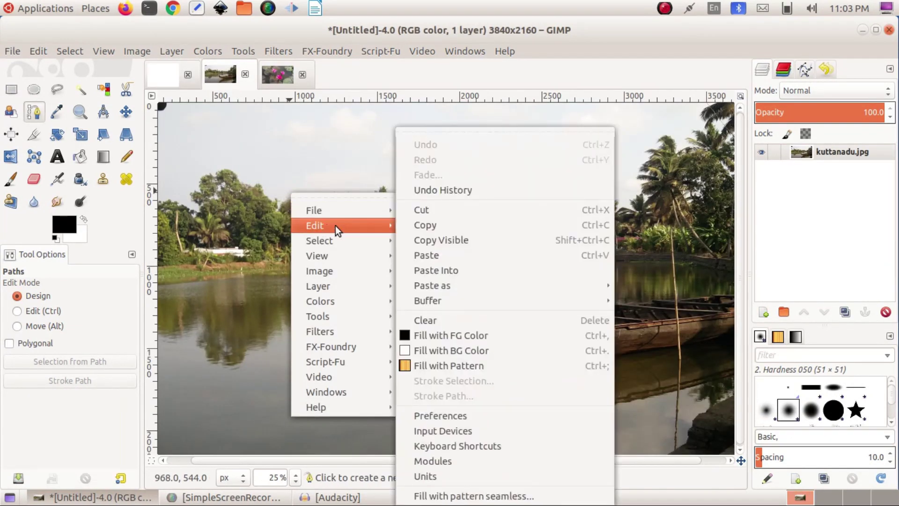
{"action": "left_click", "coordinate": [417, 225]}
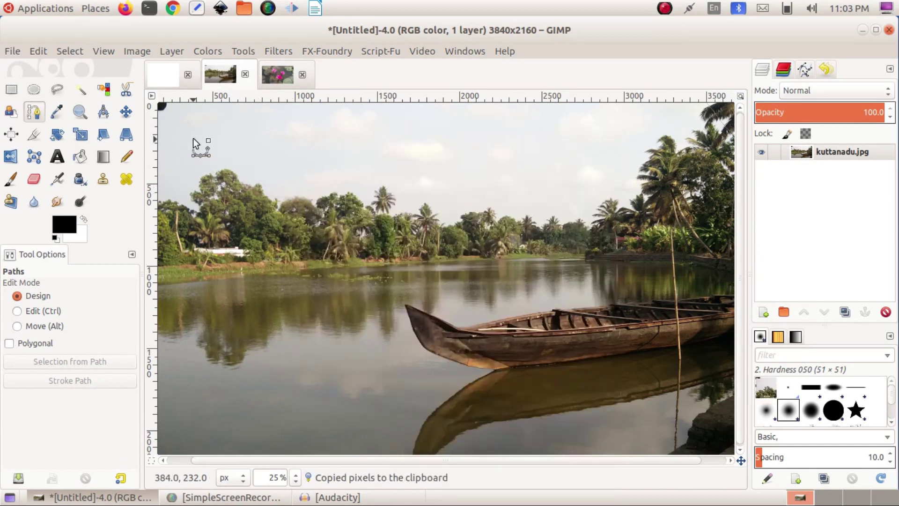
Paste the boat photo into the 640x480 image as a floating selection.
{"action": "left_click", "coordinate": [162, 74]}
{"action": "right_click", "coordinate": [379, 202]}
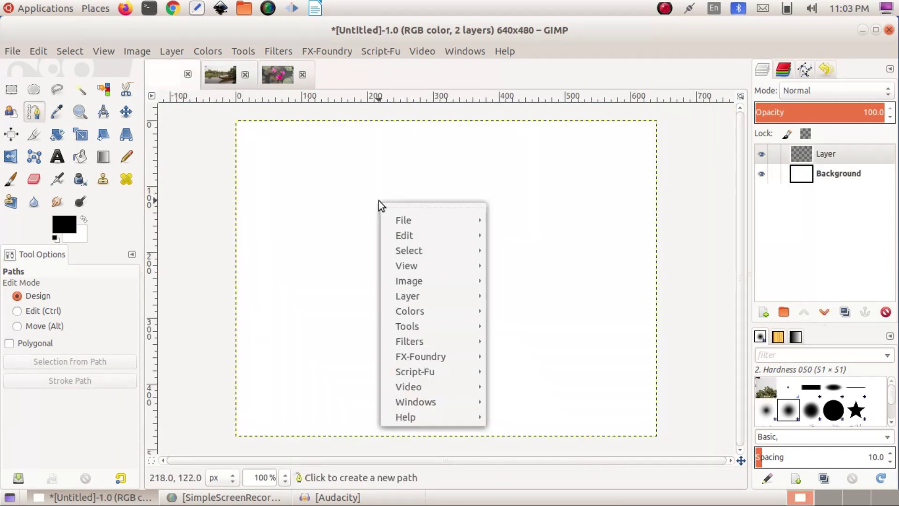
{"action": "mouse_move", "coordinate": [414, 235]}
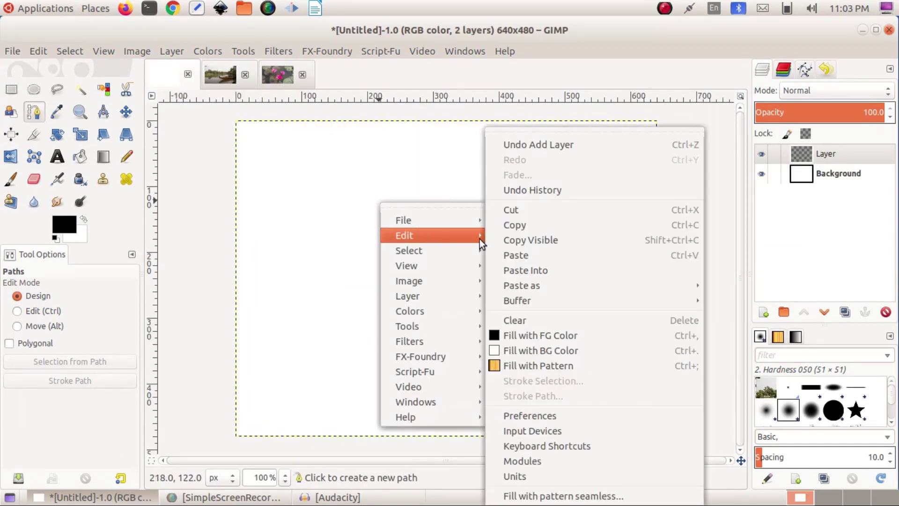
{"action": "left_click", "coordinate": [529, 256]}
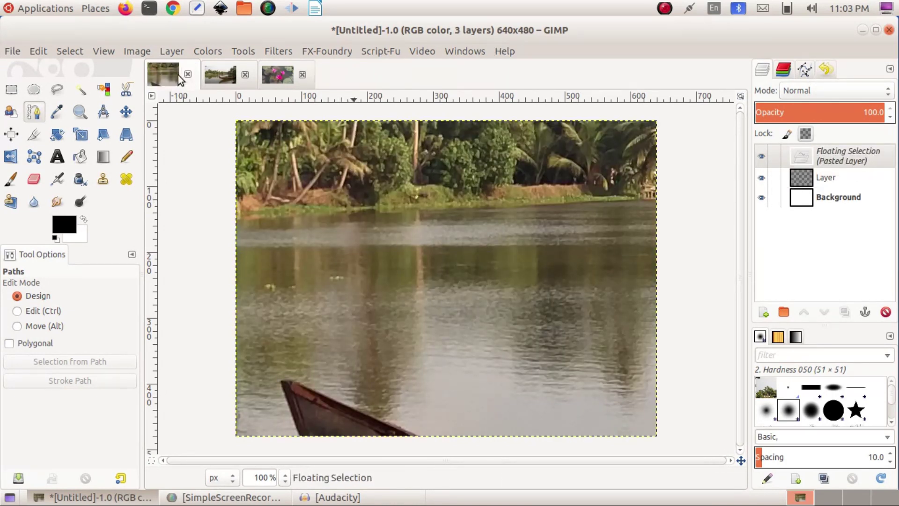
{"action": "left_click", "coordinate": [207, 74]}
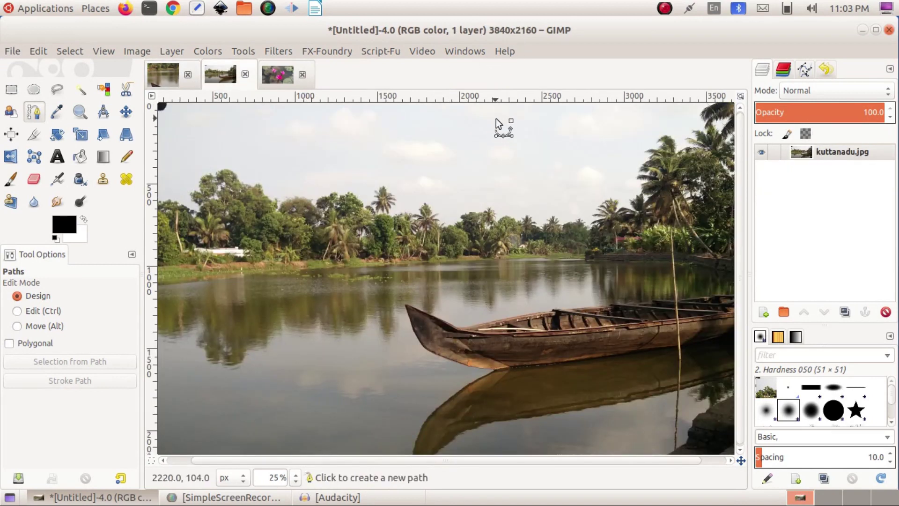
{"action": "left_click", "coordinate": [167, 72]}
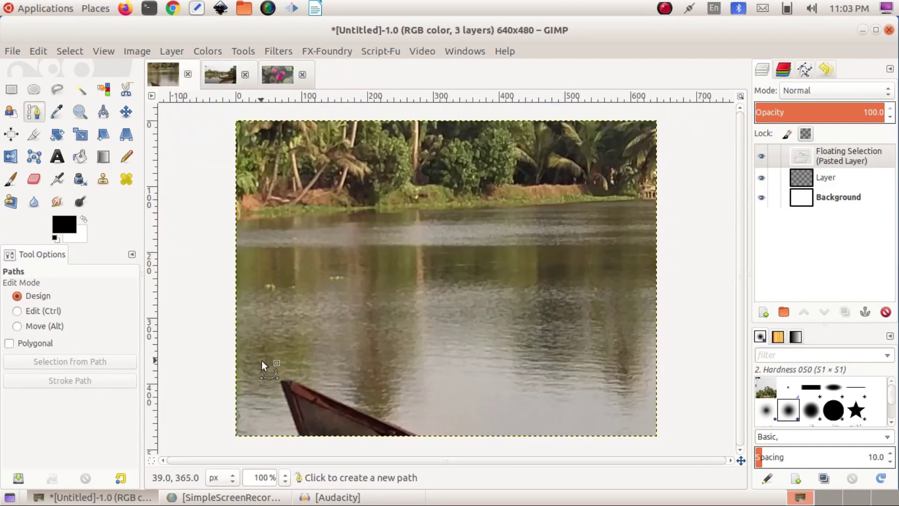
{"action": "left_click", "coordinate": [284, 479]}
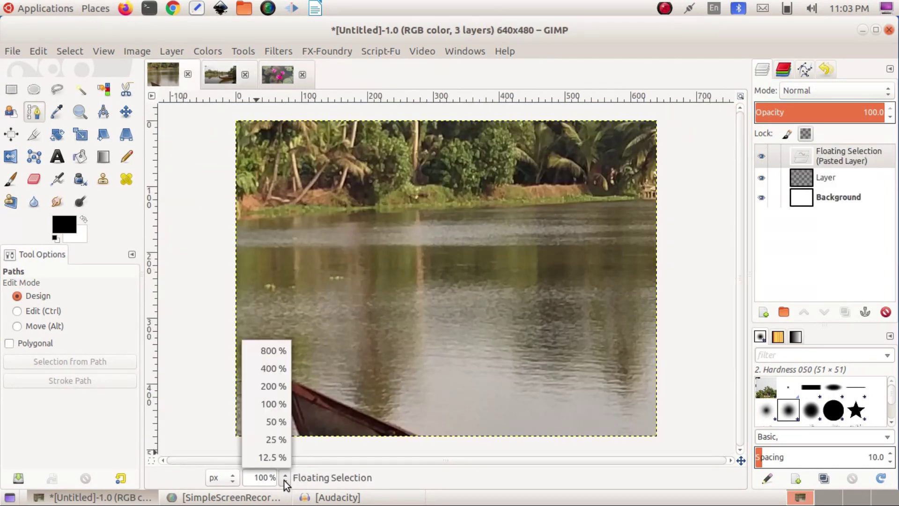
Zoom out to 25% and begin scaling the pasted boat photo.
{"action": "left_click", "coordinate": [280, 440]}
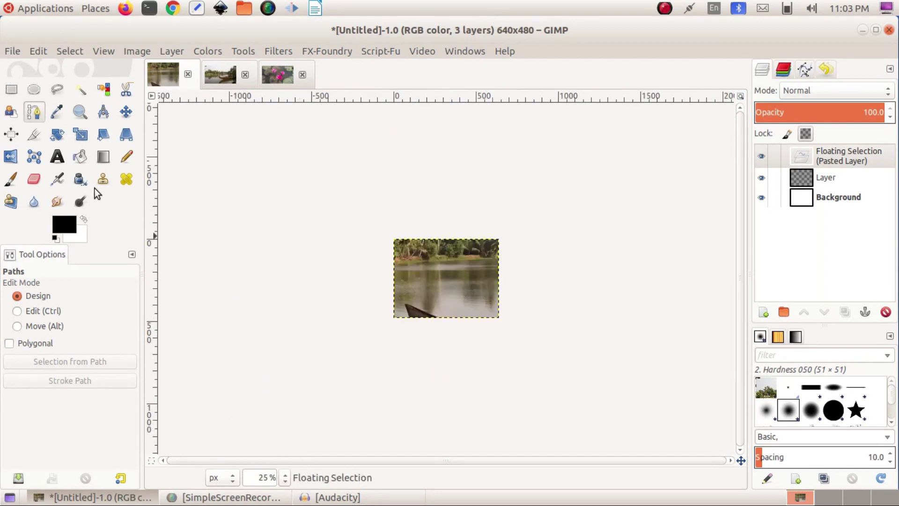
{"action": "left_click", "coordinate": [80, 134]}
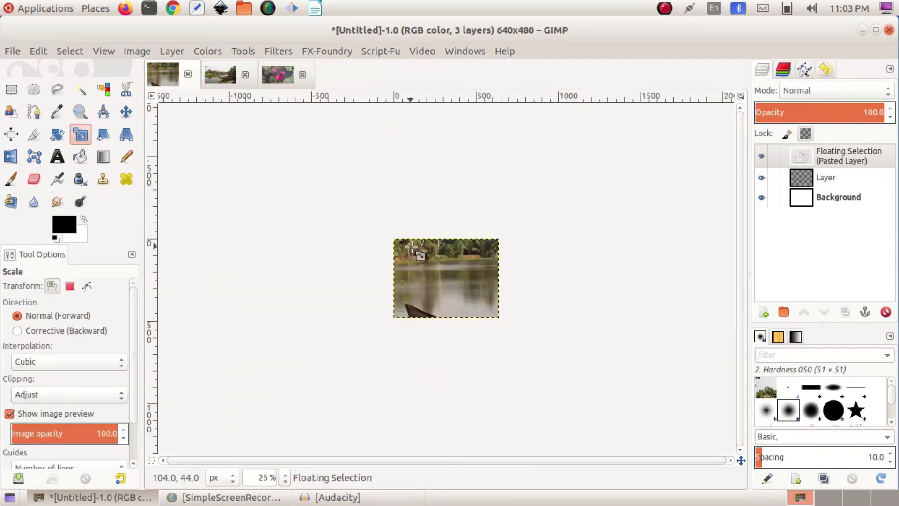
{"action": "left_click", "coordinate": [442, 283]}
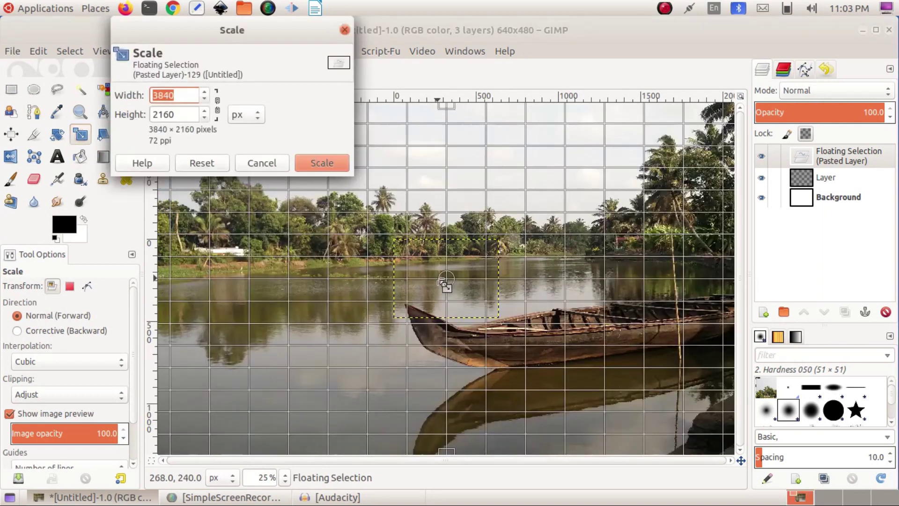
Scale the pasted photo to 400×225 with width and height linked.
{"action": "left_click", "coordinate": [218, 110]}
{"action": "left_click", "coordinate": [169, 96]}
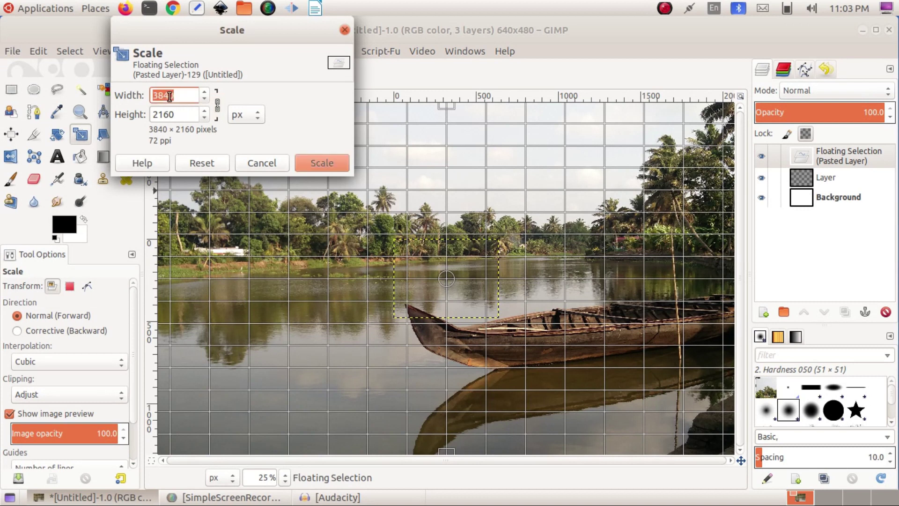
{"action": "left_click", "coordinate": [169, 96]}
{"action": "double_click", "coordinate": [167, 96]}
{"action": "left_click", "coordinate": [167, 96]}
{"action": "key", "text": "ctrl+a"}
{"action": "type", "text": "400"}
{"action": "key", "text": "Tab"}
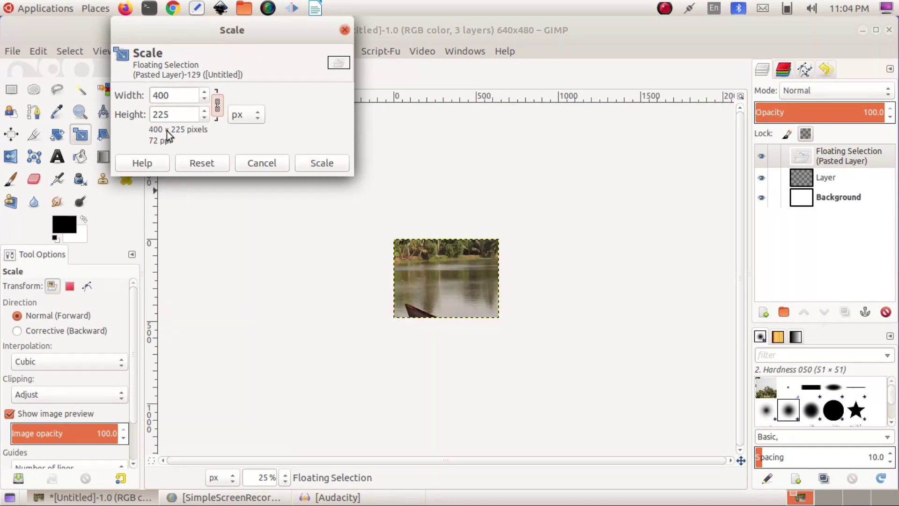
{"action": "left_click", "coordinate": [322, 163]}
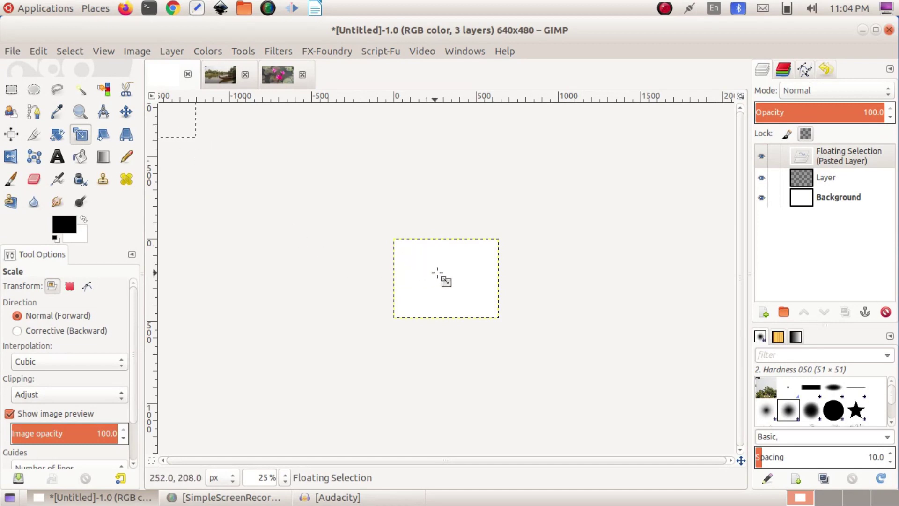
Move the shrunk photo onto the canvas and zoom the view to 100%.
{"action": "left_click", "coordinate": [126, 111]}
{"action": "left_click_drag", "start_coordinate": [183, 124], "coordinate": [438, 294]}
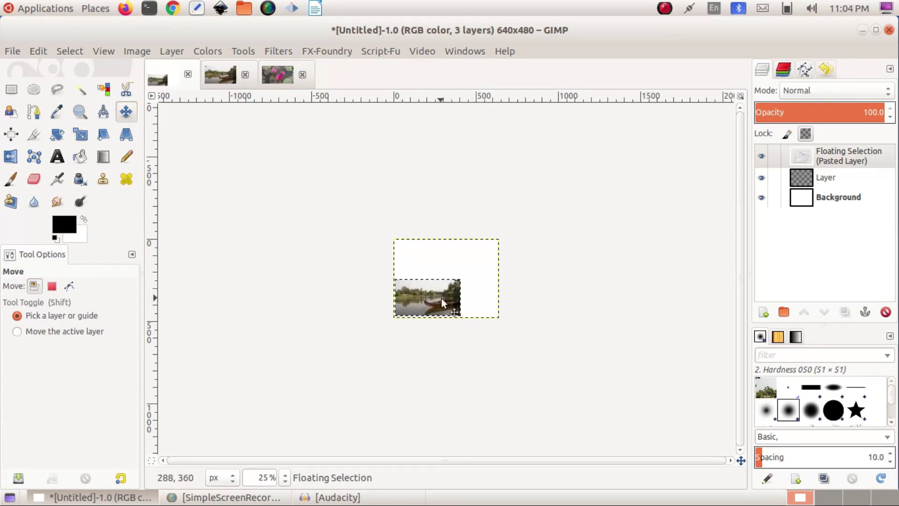
{"action": "left_click", "coordinate": [284, 477]}
{"action": "left_click", "coordinate": [279, 402]}
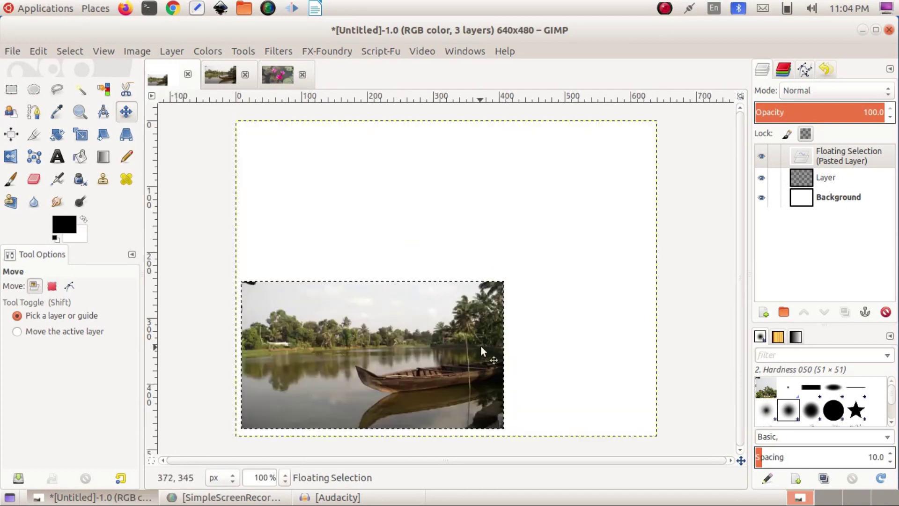
Enlarge the photo, align it to the canvas's left and bottom edges, and anchor it into Layer.
{"action": "left_click", "coordinate": [80, 134]}
{"action": "left_click", "coordinate": [362, 344]}
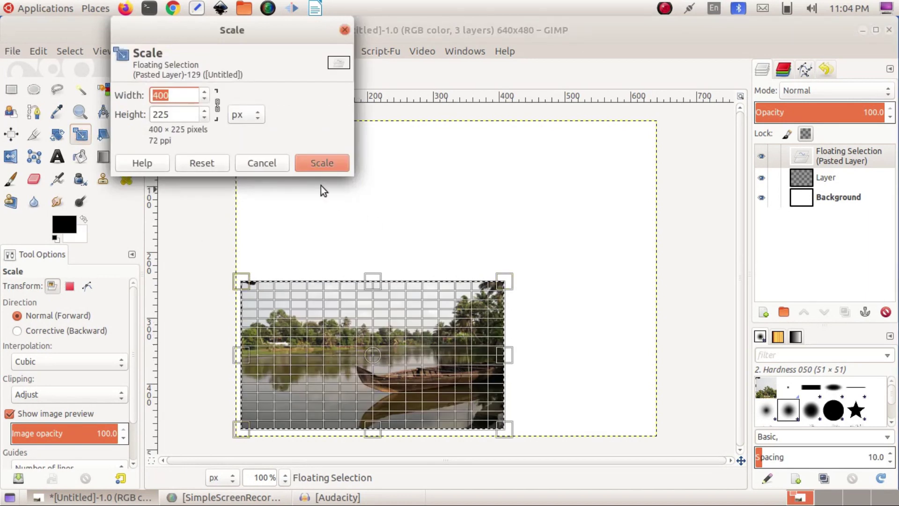
{"action": "key", "text": "Escape"}
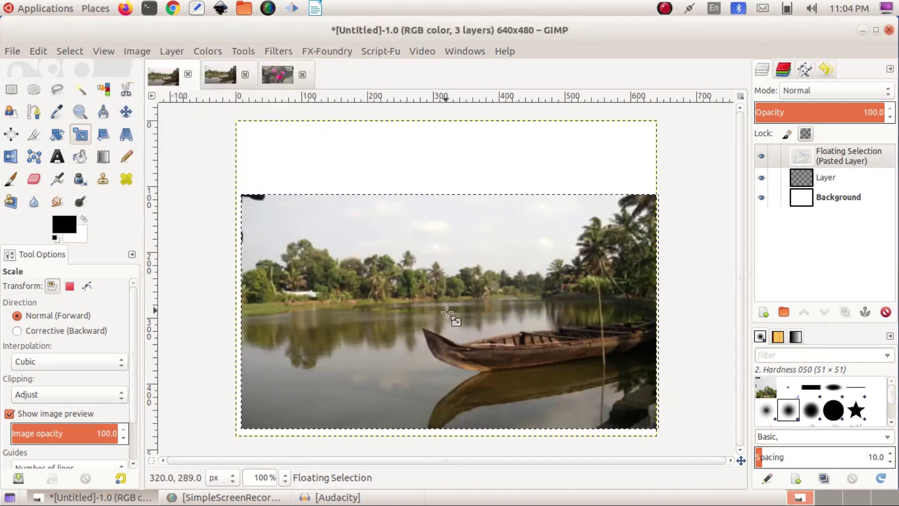
{"action": "left_click", "coordinate": [126, 111]}
{"action": "left_click_drag", "start_coordinate": [433, 334], "coordinate": [428, 340]}
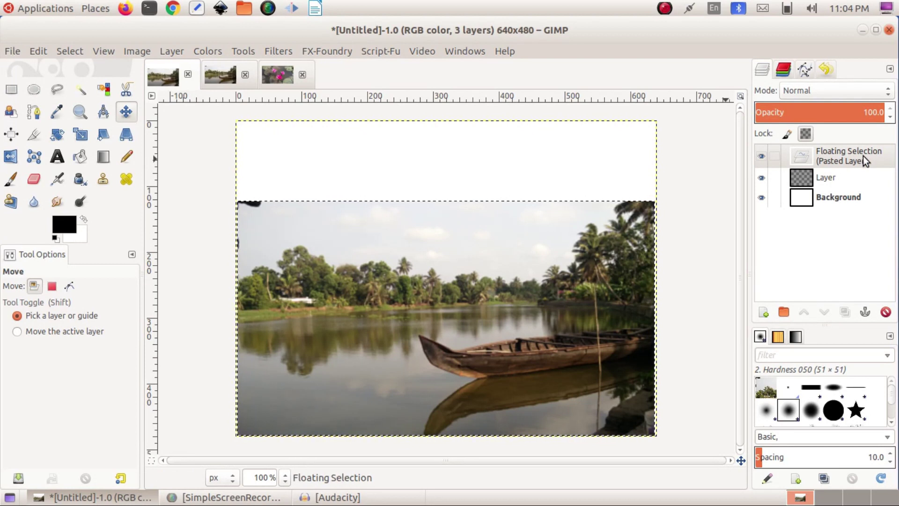
{"action": "left_click", "coordinate": [865, 312]}
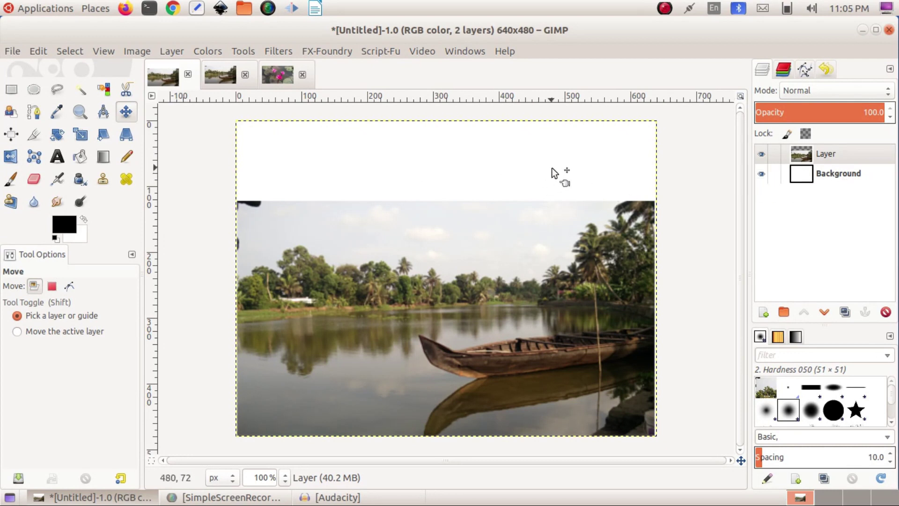
Bucket-fill the white top strip of the Background layer with light cyan c0efeb.
{"action": "left_click", "coordinate": [831, 175]}
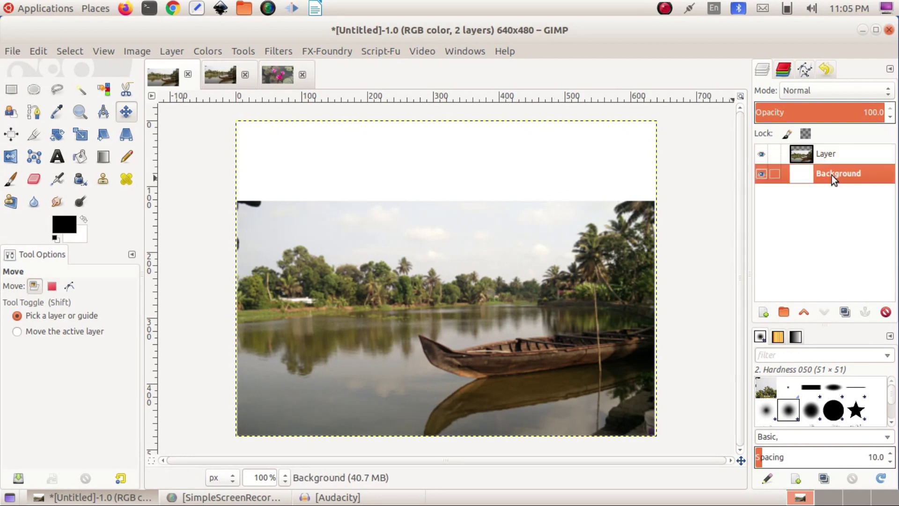
{"action": "left_click", "coordinate": [61, 227]}
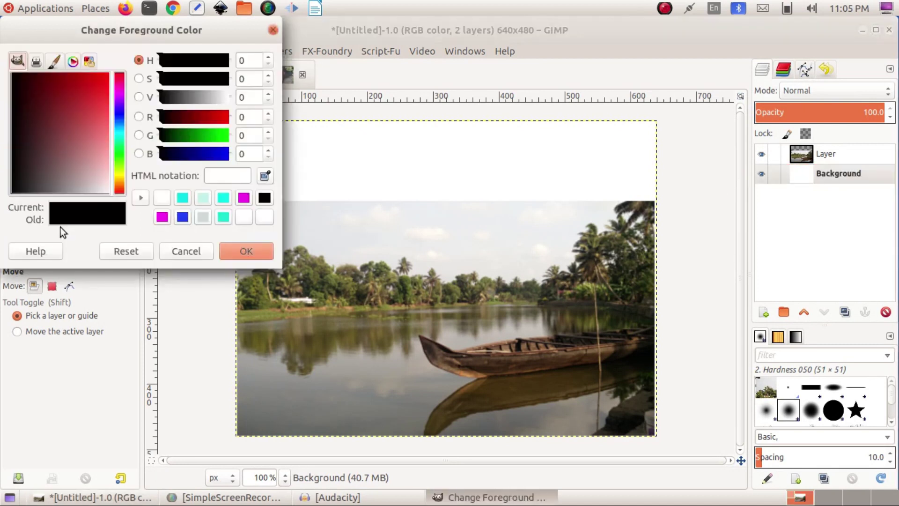
{"action": "left_click", "coordinate": [202, 199]}
{"action": "left_click", "coordinate": [246, 252]}
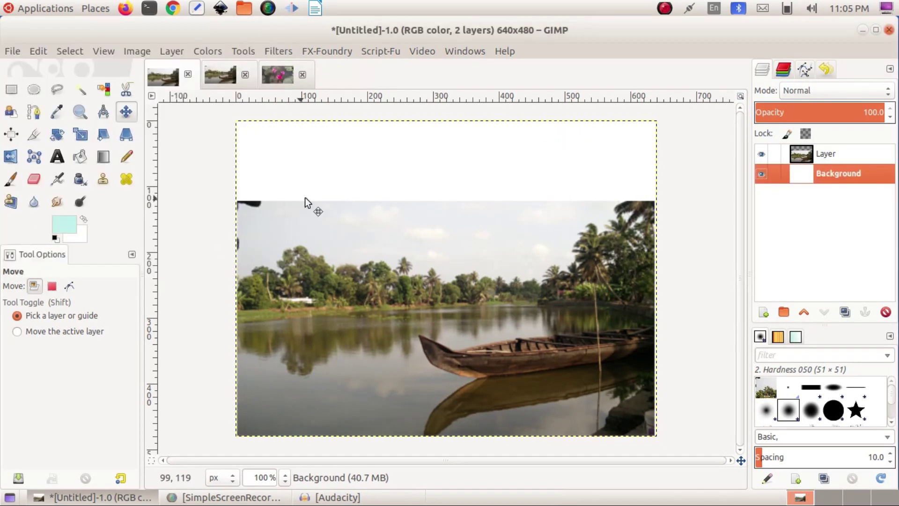
{"action": "left_click", "coordinate": [84, 158]}
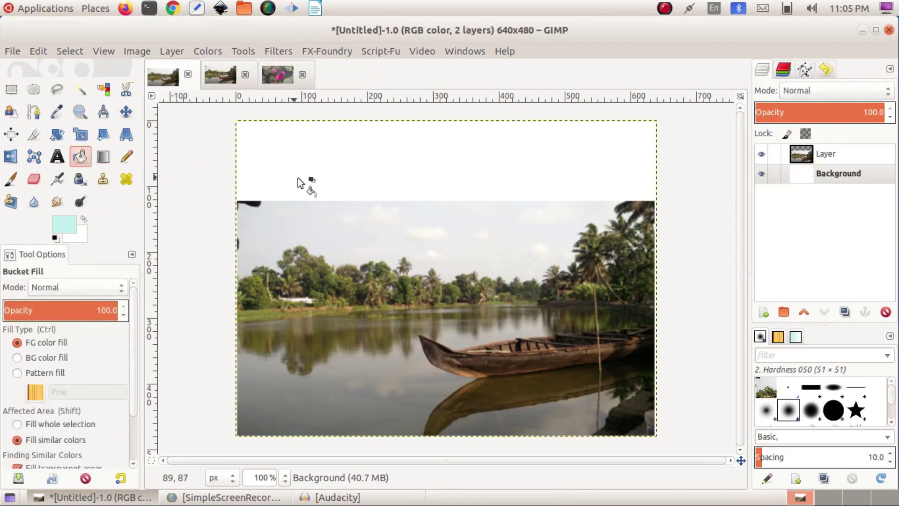
{"action": "left_click", "coordinate": [388, 163]}
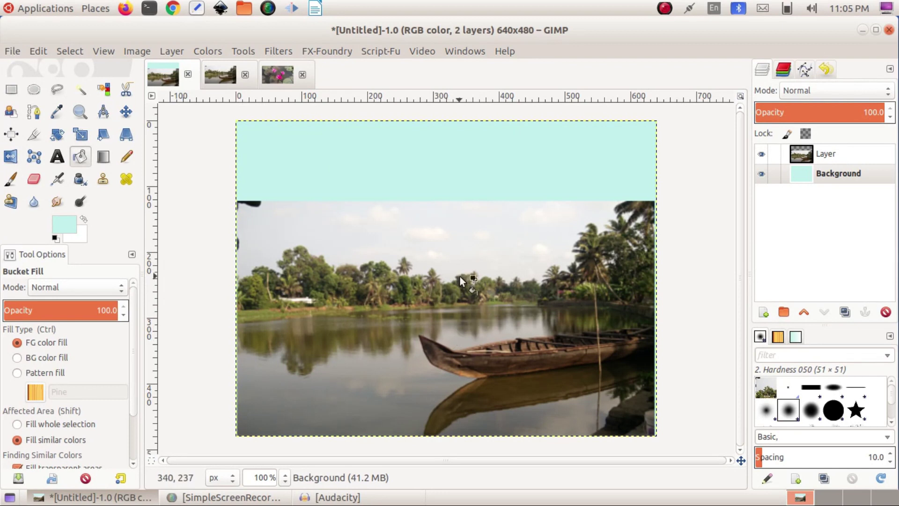
Toggle the Background and photo layers' visibility to check the cyan fill.
{"action": "left_click", "coordinate": [766, 175]}
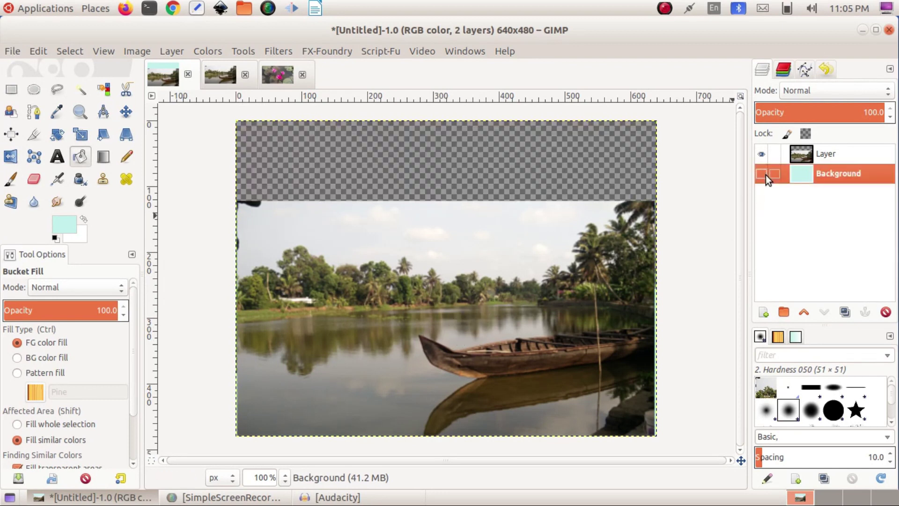
{"action": "left_click", "coordinate": [766, 175]}
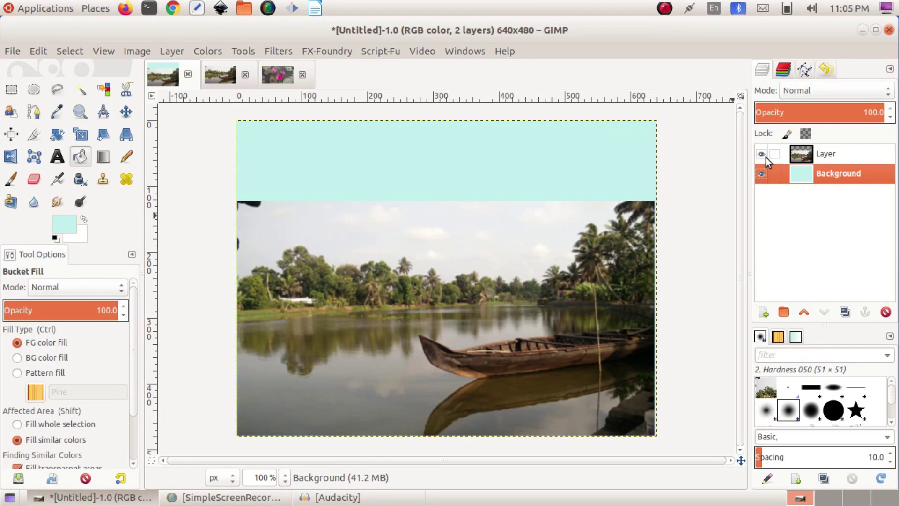
{"action": "left_click", "coordinate": [764, 155]}
{"action": "left_click", "coordinate": [762, 155]}
{"action": "left_click", "coordinate": [56, 202]}
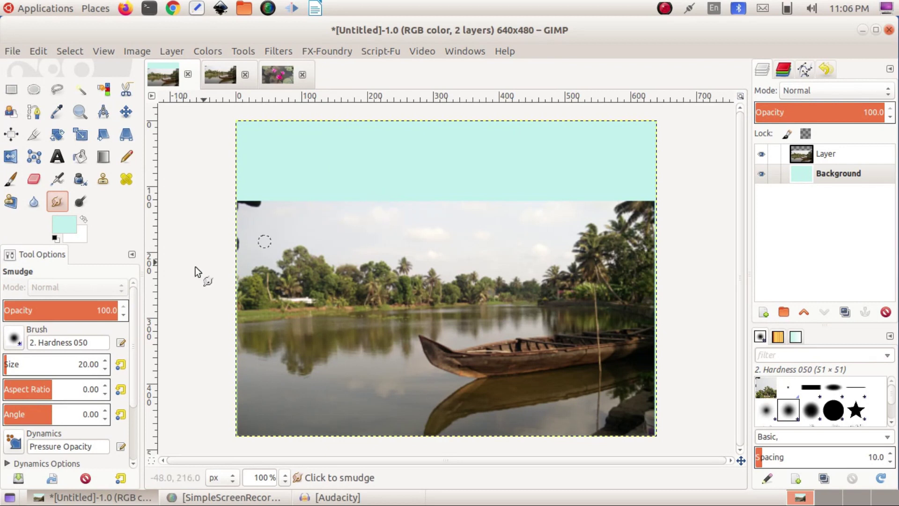
Set the Smudge brush size to 60.
{"action": "double_click", "coordinate": [83, 364]}
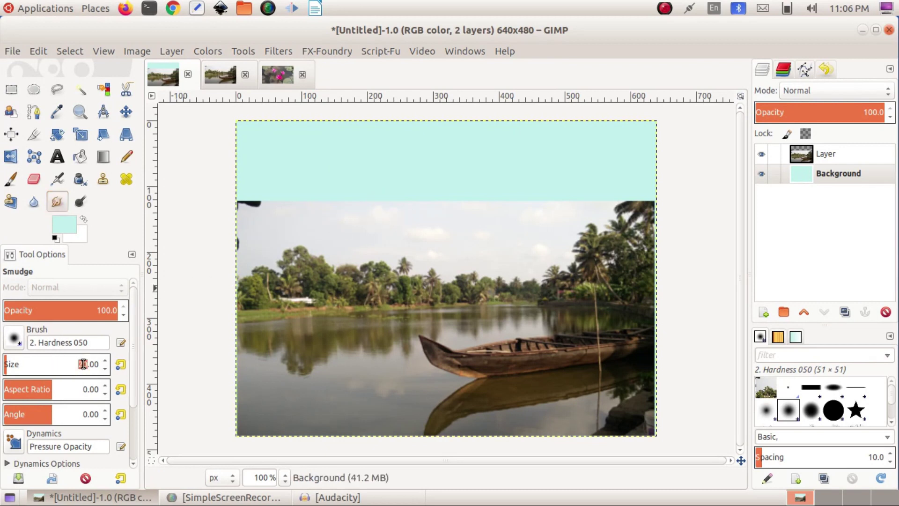
{"action": "type", "text": "6"}
{"action": "key", "text": "Return"}
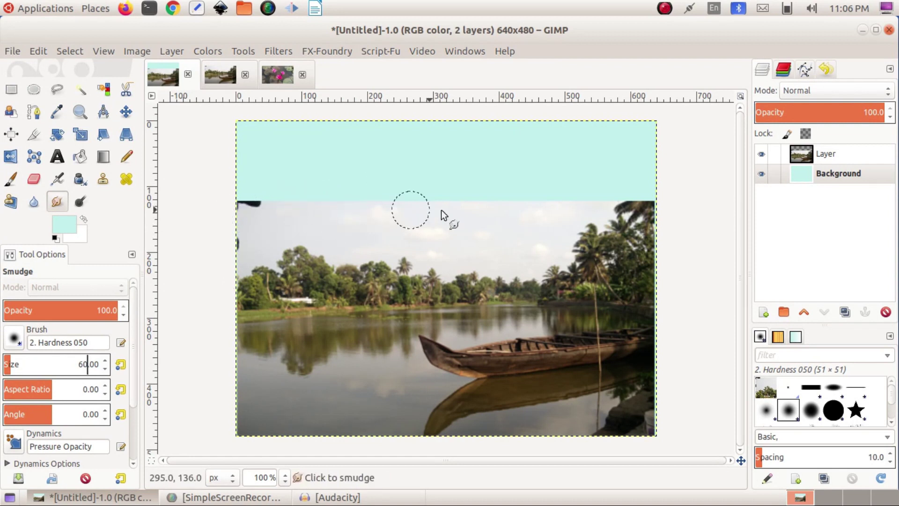
On the photo layer, smudge the cyan/sky seam, the palm-tree tops and the dark left-edge blob.
{"action": "left_click", "coordinate": [839, 152]}
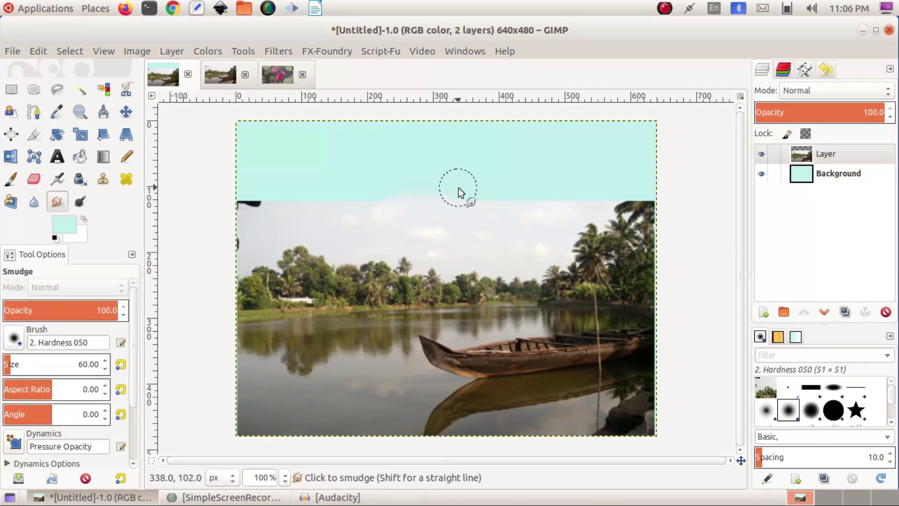
{"action": "mouse_move", "coordinate": [403, 216]}
{"action": "left_mouse_down"}
{"action": "mouse_move", "coordinate": [457, 194]}
{"action": "mouse_move", "coordinate": [426, 212]}
{"action": "mouse_move", "coordinate": [498, 192]}
{"action": "mouse_move", "coordinate": [438, 229]}
{"action": "left_mouse_up"}
{"action": "mouse_move", "coordinate": [575, 202]}
{"action": "left_mouse_down"}
{"action": "mouse_move", "coordinate": [627, 193]}
{"action": "mouse_move", "coordinate": [608, 202]}
{"action": "mouse_move", "coordinate": [630, 179]}
{"action": "left_mouse_up"}
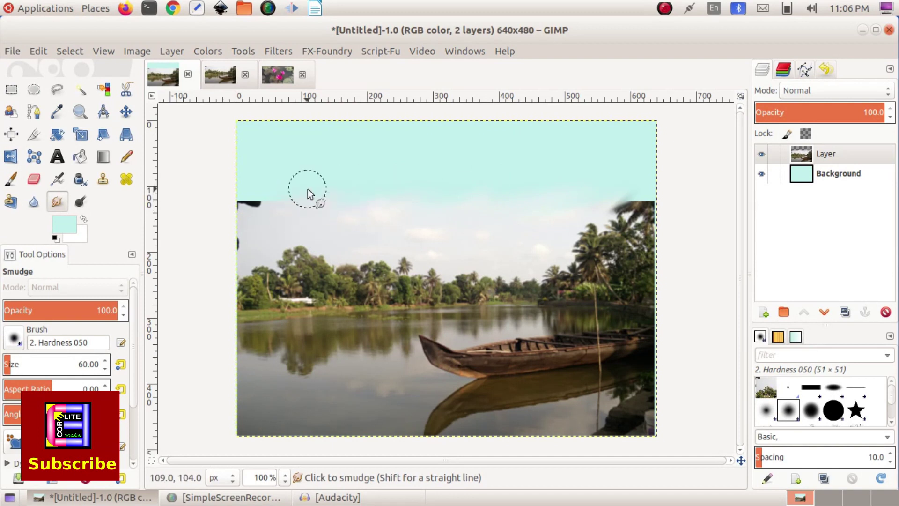
{"action": "left_click_drag", "start_coordinate": [233, 212], "coordinate": [293, 205]}
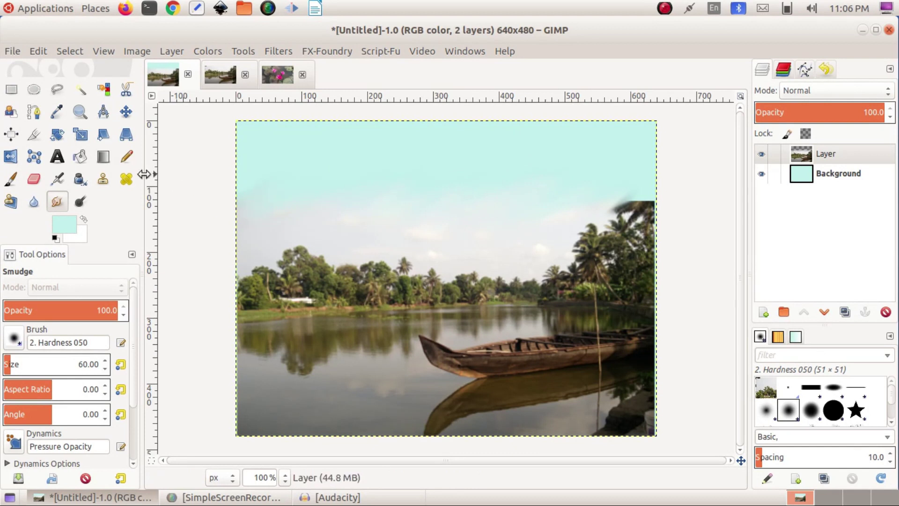
With the Pencil in bright cyan 08edea, paint dots in the upper-left and upper-right sky.
{"action": "left_click", "coordinate": [127, 158]}
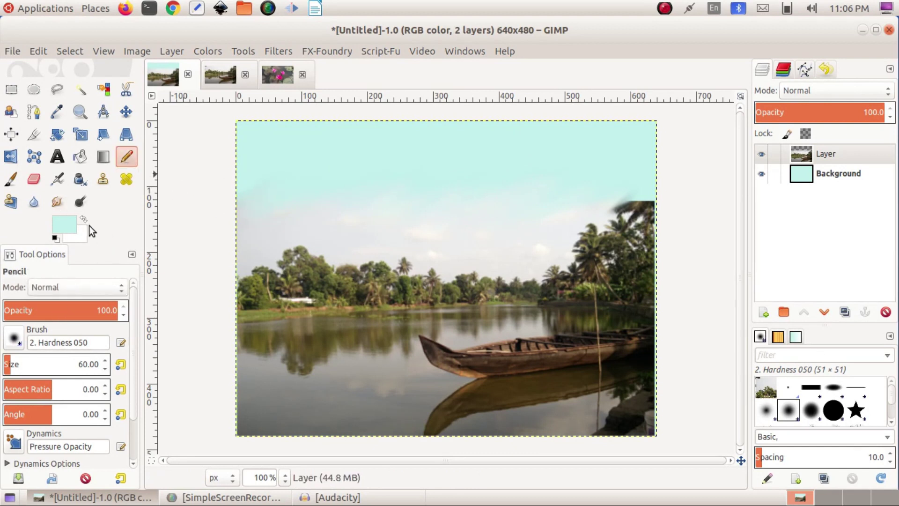
{"action": "left_click", "coordinate": [64, 227]}
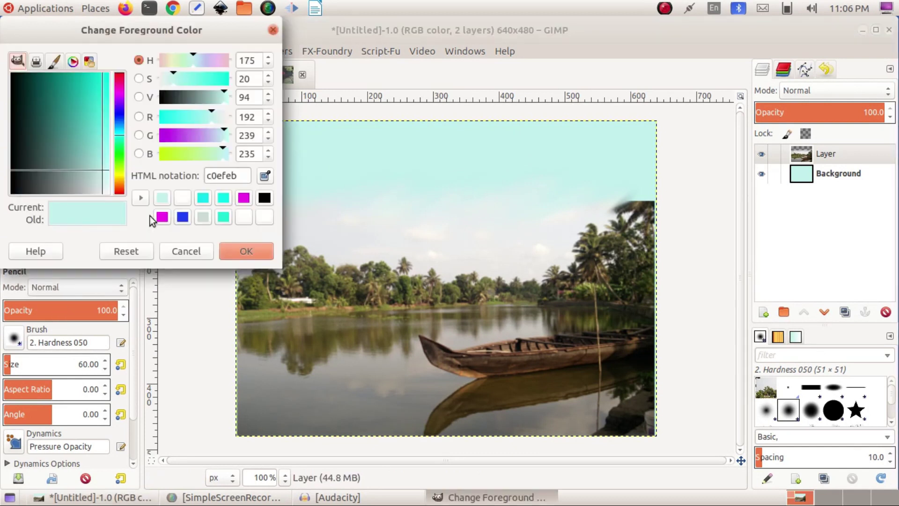
{"action": "left_click", "coordinate": [223, 201]}
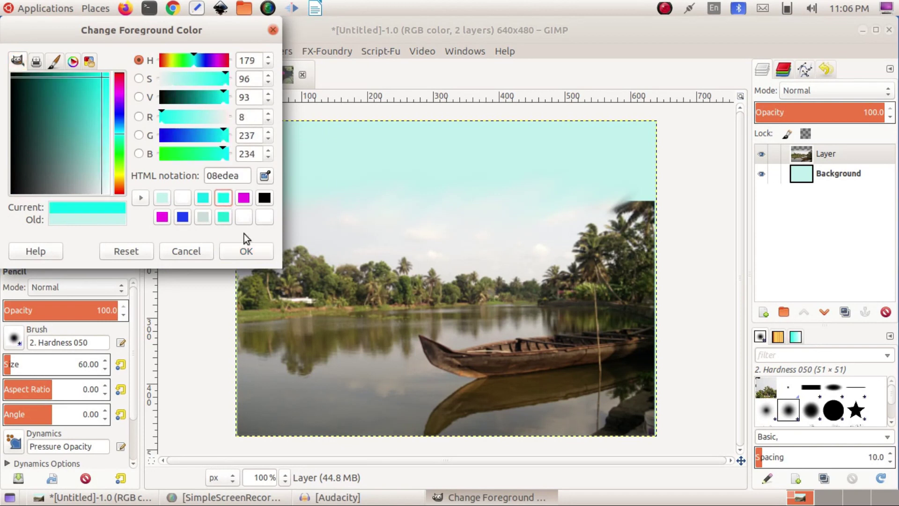
{"action": "left_click", "coordinate": [254, 254]}
{"action": "left_click", "coordinate": [316, 157]}
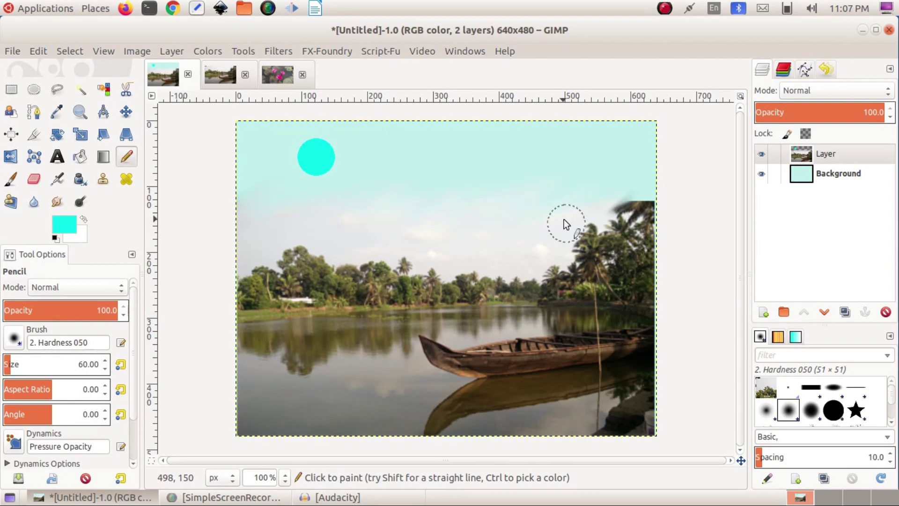
{"action": "left_click", "coordinate": [621, 147]}
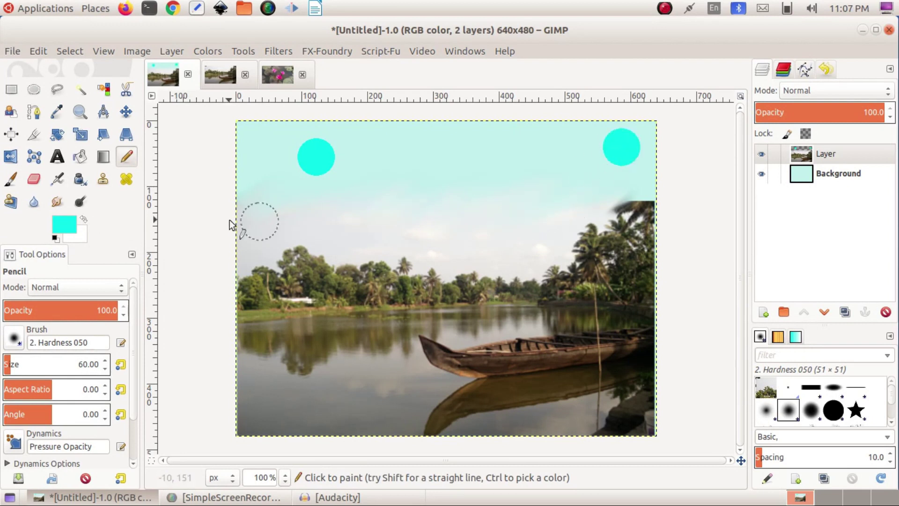
Switch the paint colour to white and paint a blob near the top centre.
{"action": "left_click", "coordinate": [66, 223]}
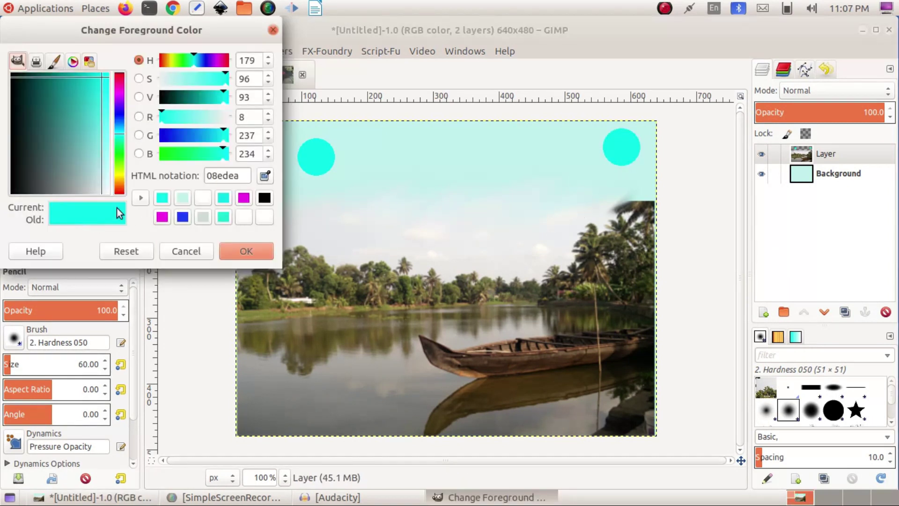
{"action": "left_click", "coordinate": [200, 198]}
{"action": "left_click", "coordinate": [246, 253]}
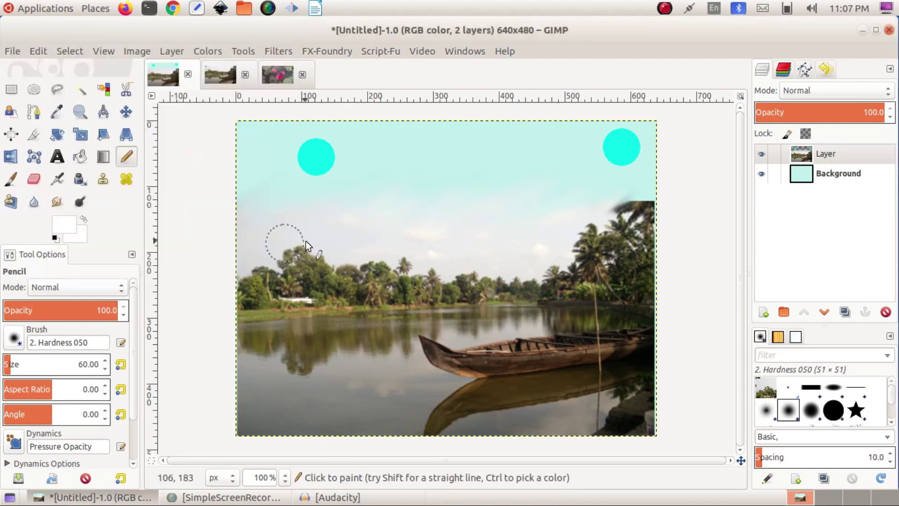
{"action": "mouse_move", "coordinate": [472, 162]}
{"action": "left_mouse_down"}
{"action": "mouse_move", "coordinate": [462, 167]}
{"action": "mouse_move", "coordinate": [478, 166]}
{"action": "left_mouse_up"}
Smudge the left cyan dot, the white blob and the upper-right cyan dot into soft streaks.
{"action": "left_click", "coordinate": [57, 202]}
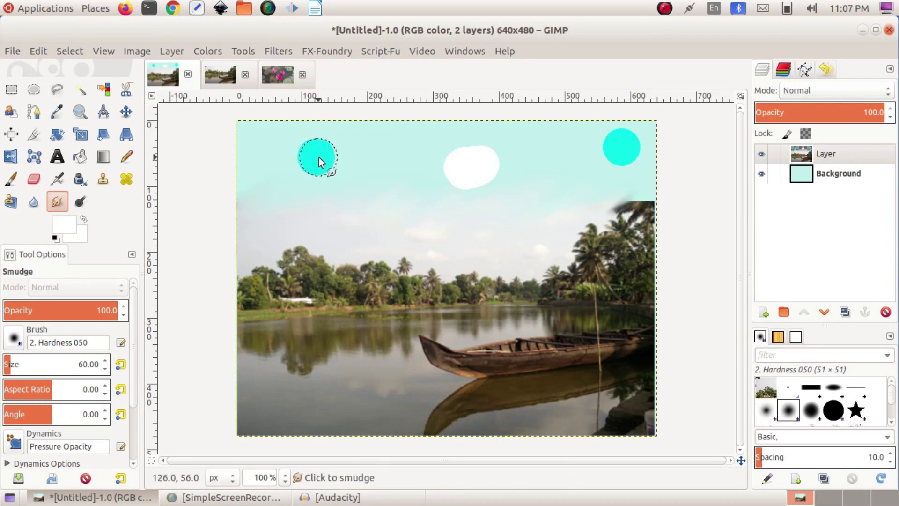
{"action": "mouse_move", "coordinate": [290, 171]}
{"action": "left_mouse_down"}
{"action": "mouse_move", "coordinate": [337, 144]}
{"action": "mouse_move", "coordinate": [294, 156]}
{"action": "mouse_move", "coordinate": [306, 147]}
{"action": "mouse_move", "coordinate": [336, 138]}
{"action": "mouse_move", "coordinate": [288, 157]}
{"action": "mouse_move", "coordinate": [336, 138]}
{"action": "mouse_move", "coordinate": [271, 170]}
{"action": "mouse_move", "coordinate": [345, 151]}
{"action": "mouse_move", "coordinate": [287, 172]}
{"action": "mouse_move", "coordinate": [324, 176]}
{"action": "left_mouse_up"}
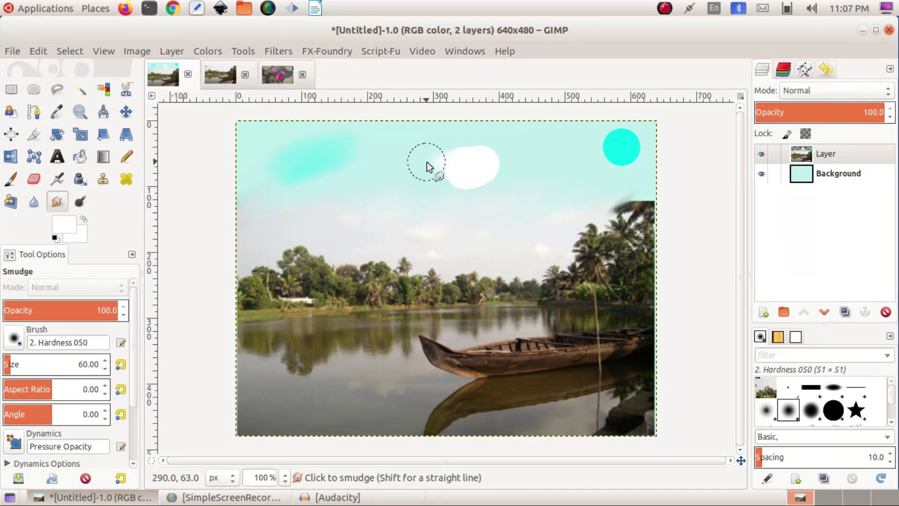
{"action": "mouse_move", "coordinate": [454, 152]}
{"action": "left_mouse_down"}
{"action": "mouse_move", "coordinate": [401, 183]}
{"action": "mouse_move", "coordinate": [462, 169]}
{"action": "mouse_move", "coordinate": [499, 174]}
{"action": "mouse_move", "coordinate": [473, 171]}
{"action": "mouse_move", "coordinate": [507, 147]}
{"action": "mouse_move", "coordinate": [477, 152]}
{"action": "mouse_move", "coordinate": [463, 140]}
{"action": "mouse_move", "coordinate": [455, 156]}
{"action": "mouse_move", "coordinate": [482, 176]}
{"action": "mouse_move", "coordinate": [537, 162]}
{"action": "left_mouse_up"}
{"action": "mouse_move", "coordinate": [611, 157]}
{"action": "left_mouse_down"}
{"action": "mouse_move", "coordinate": [646, 138]}
{"action": "mouse_move", "coordinate": [506, 165]}
{"action": "mouse_move", "coordinate": [516, 189]}
{"action": "mouse_move", "coordinate": [613, 174]}
{"action": "mouse_move", "coordinate": [557, 202]}
{"action": "mouse_move", "coordinate": [566, 178]}
{"action": "mouse_move", "coordinate": [635, 146]}
{"action": "mouse_move", "coordinate": [604, 148]}
{"action": "mouse_move", "coordinate": [594, 138]}
{"action": "mouse_move", "coordinate": [619, 145]}
{"action": "mouse_move", "coordinate": [616, 166]}
{"action": "left_mouse_up"}
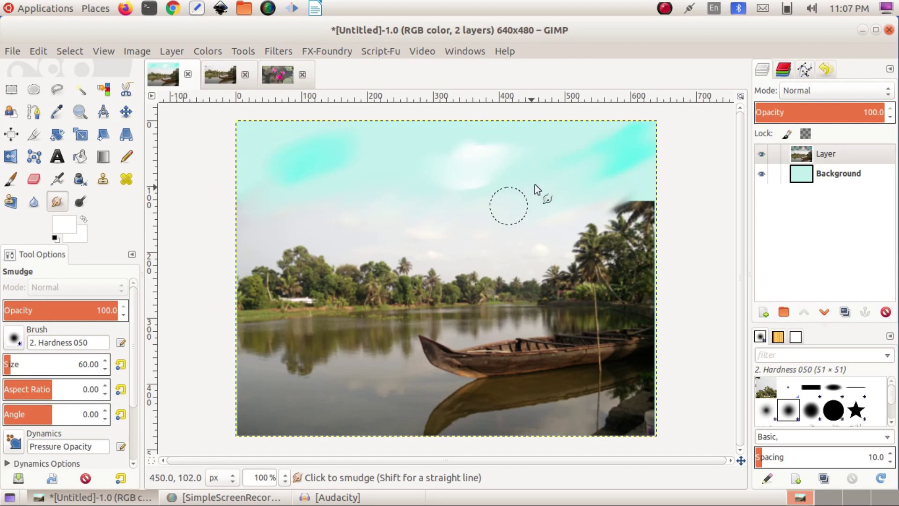
Check the photo and Background layers by toggling their visibility, then show the waterlily photo.
{"action": "left_click", "coordinate": [760, 155]}
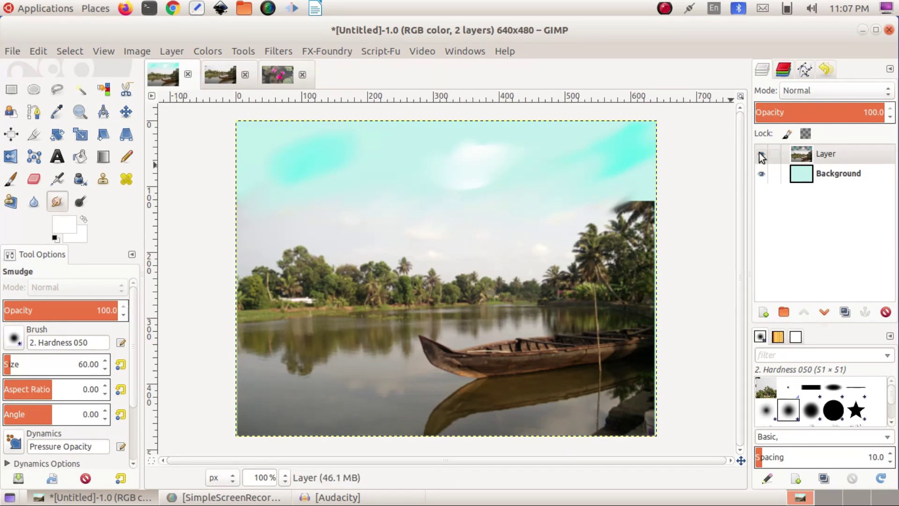
{"action": "left_click", "coordinate": [759, 155]}
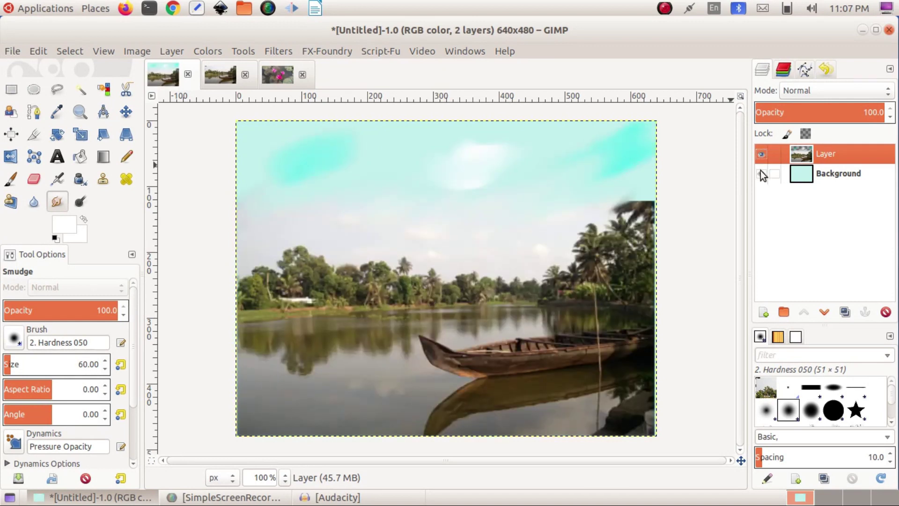
{"action": "left_click", "coordinate": [761, 173]}
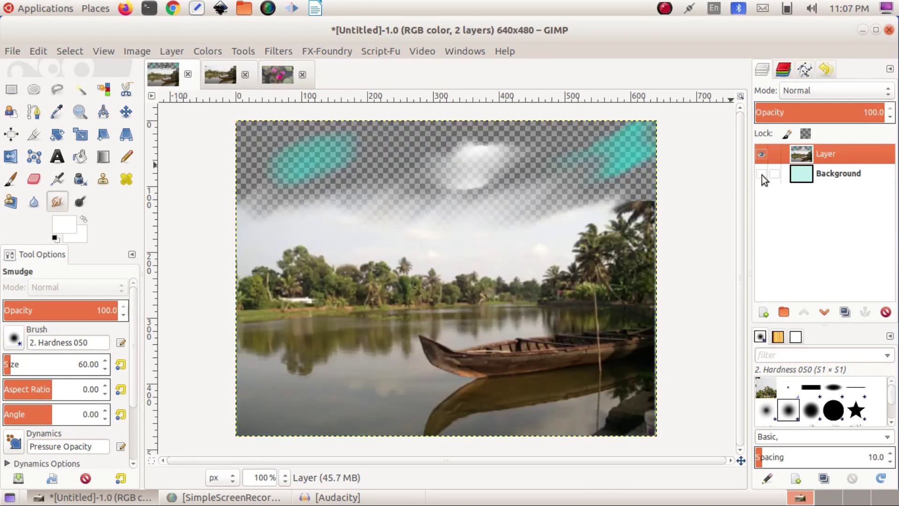
{"action": "left_click", "coordinate": [761, 173]}
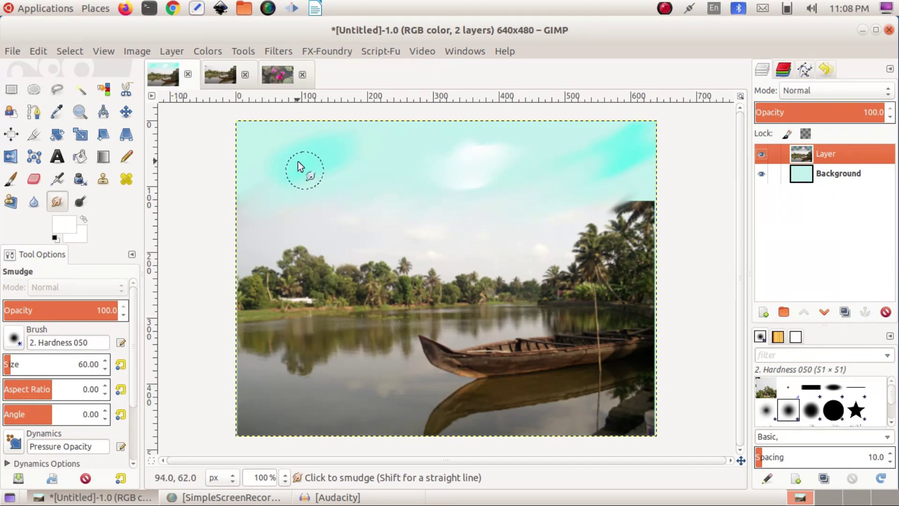
{"action": "left_click", "coordinate": [278, 76]}
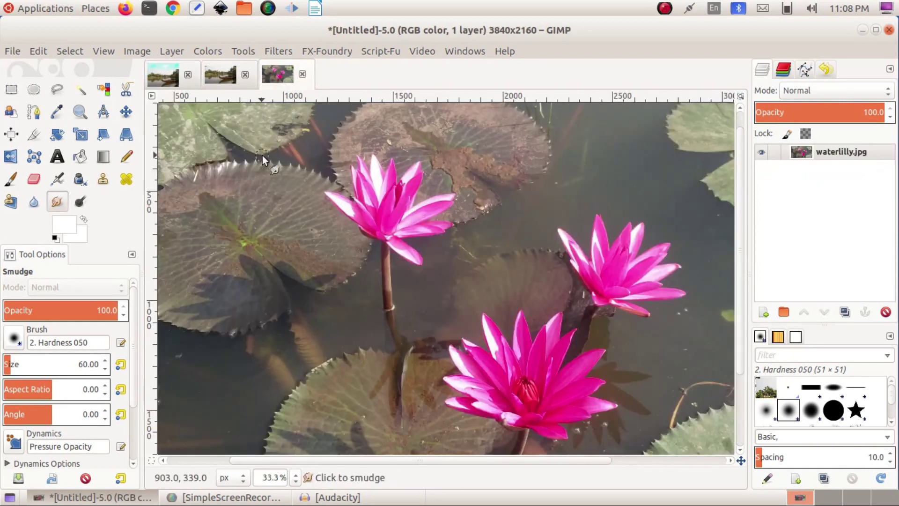
Copy the waterlily photo and paste it above a new Layer #1 in the boat composite.
{"action": "key", "text": "ctrl+c"}
{"action": "left_click", "coordinate": [164, 77]}
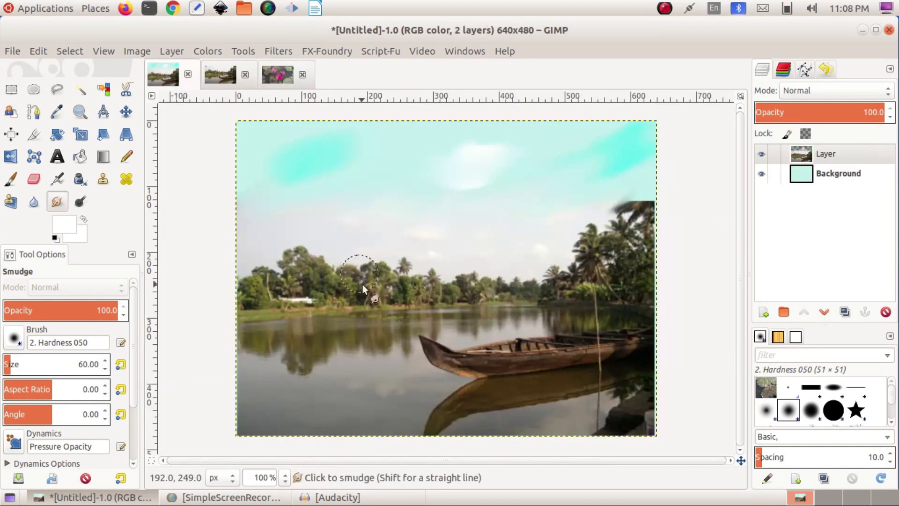
{"action": "left_click", "coordinate": [765, 313]}
{"action": "left_click", "coordinate": [803, 445]}
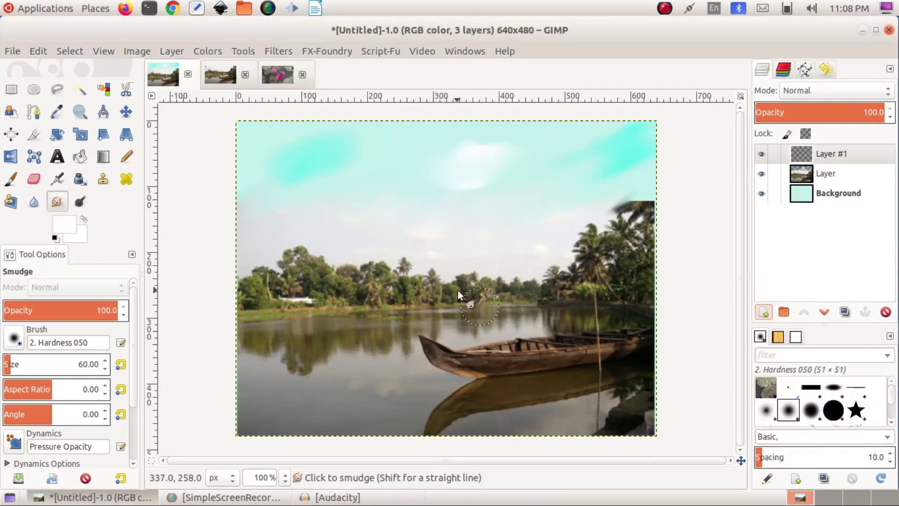
{"action": "key", "text": "ctrl+v"}
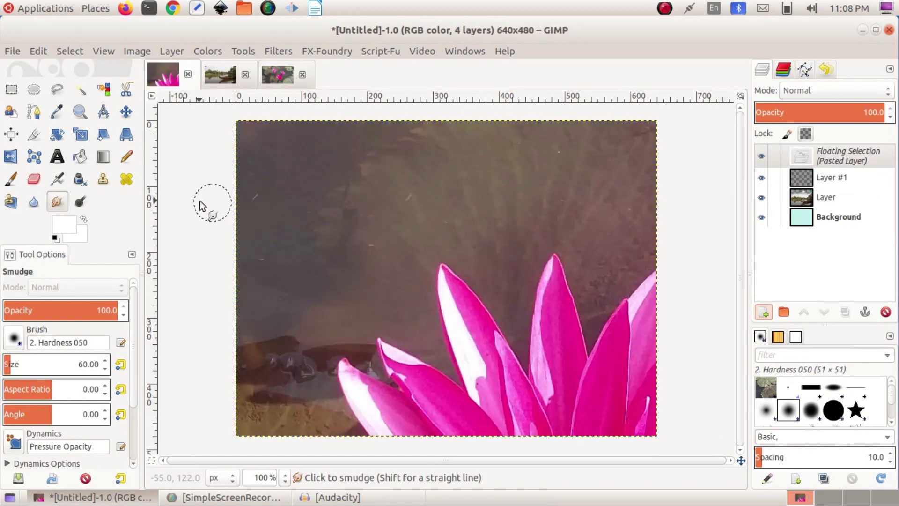
{"action": "left_click", "coordinate": [80, 134]}
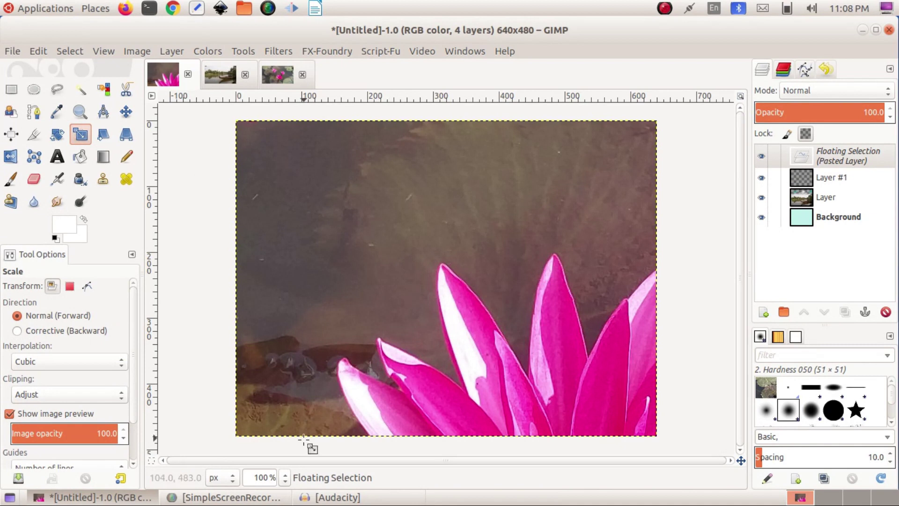
At 25% zoom, scale the pasted waterlily photo down to 200 pixels wide.
{"action": "left_click", "coordinate": [284, 480]}
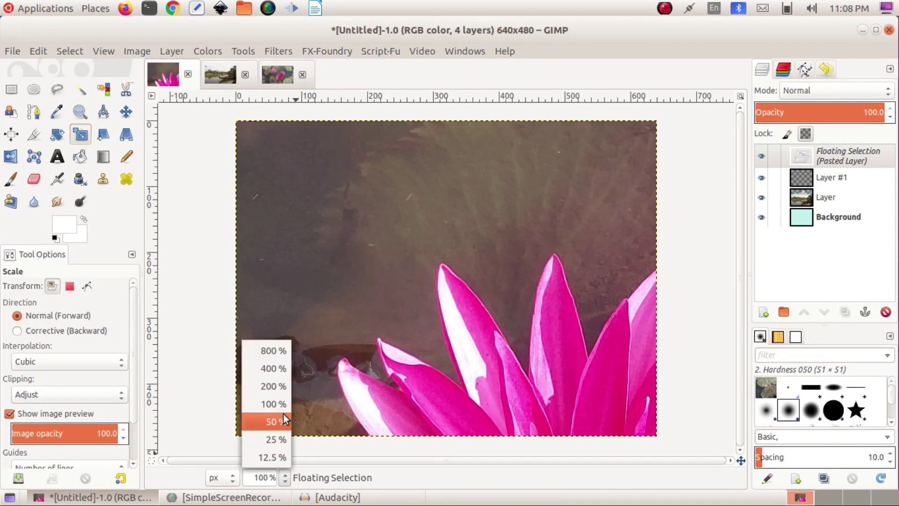
{"action": "left_click", "coordinate": [276, 439]}
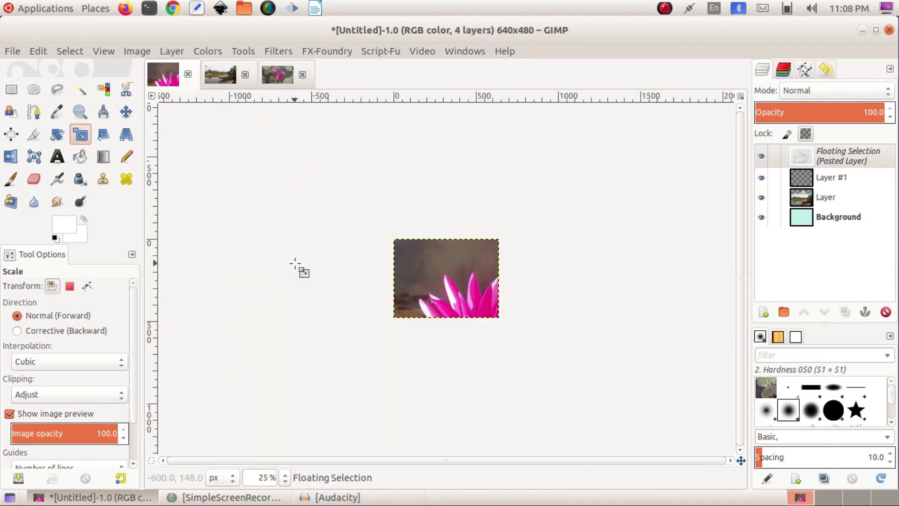
{"action": "left_click", "coordinate": [450, 308]}
{"action": "left_click", "coordinate": [180, 96]}
{"action": "double_click", "coordinate": [179, 97]}
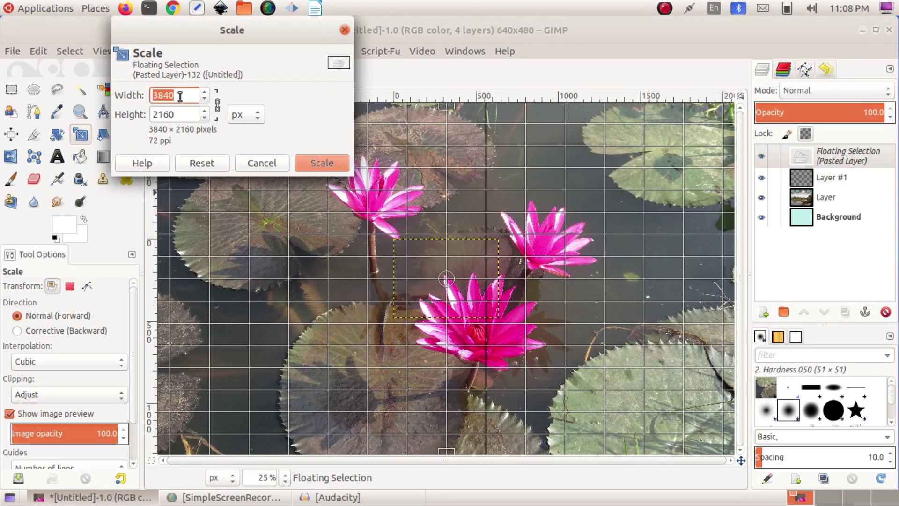
{"action": "type", "text": "200"}
{"action": "key", "text": "Tab"}
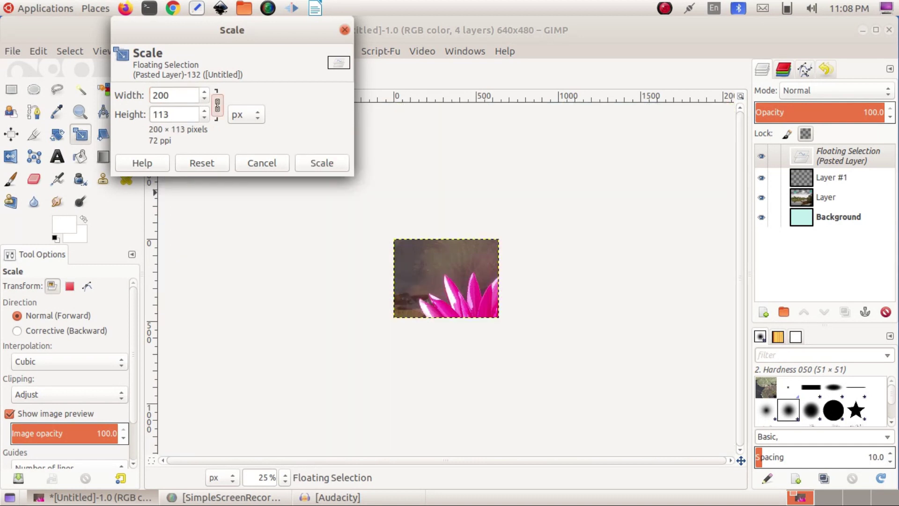
{"action": "left_click", "coordinate": [316, 165]}
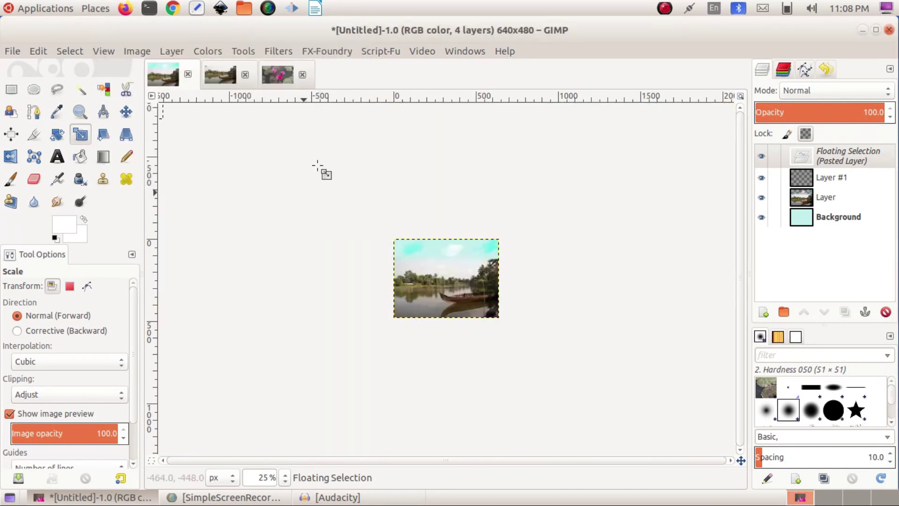
Move the small lily photo into the lower-left corner and return to 100% zoom.
{"action": "left_click", "coordinate": [126, 111]}
{"action": "left_click_drag", "start_coordinate": [159, 113], "coordinate": [421, 313]}
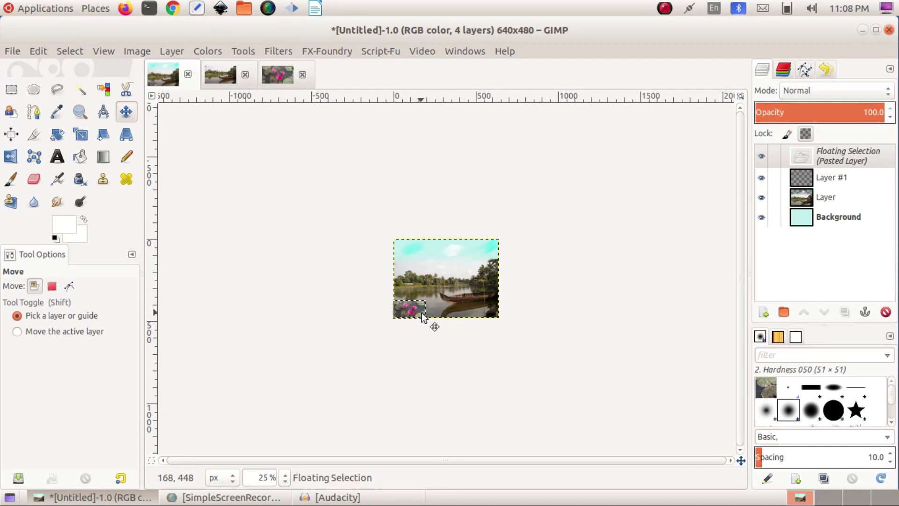
{"action": "left_click", "coordinate": [286, 478]}
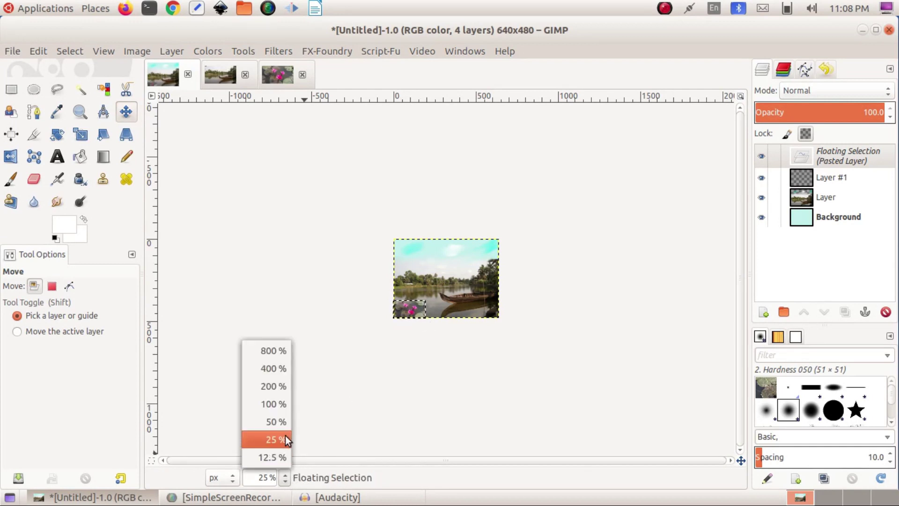
{"action": "left_click", "coordinate": [281, 403]}
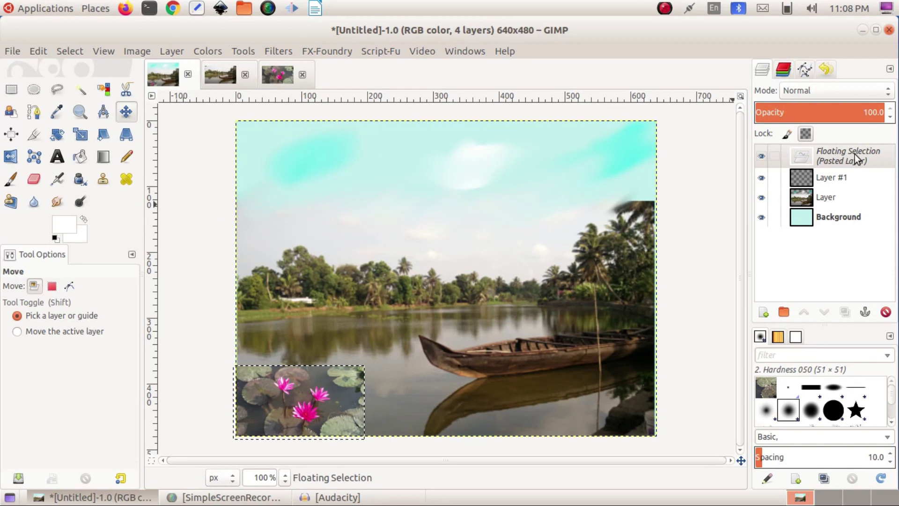
Anchor the lily inset into Layer #1, then smudge its right edge into the water with brush size 30.
{"action": "left_click", "coordinate": [864, 312]}
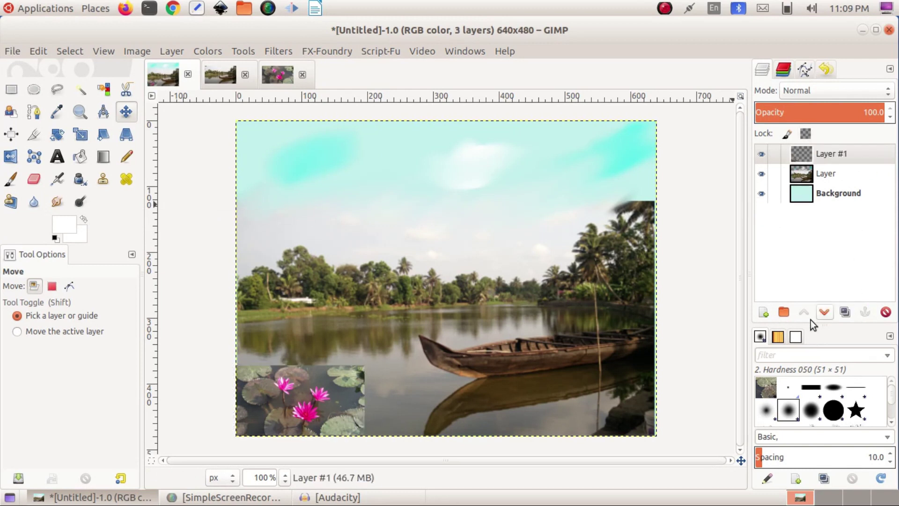
{"action": "left_click", "coordinate": [56, 204]}
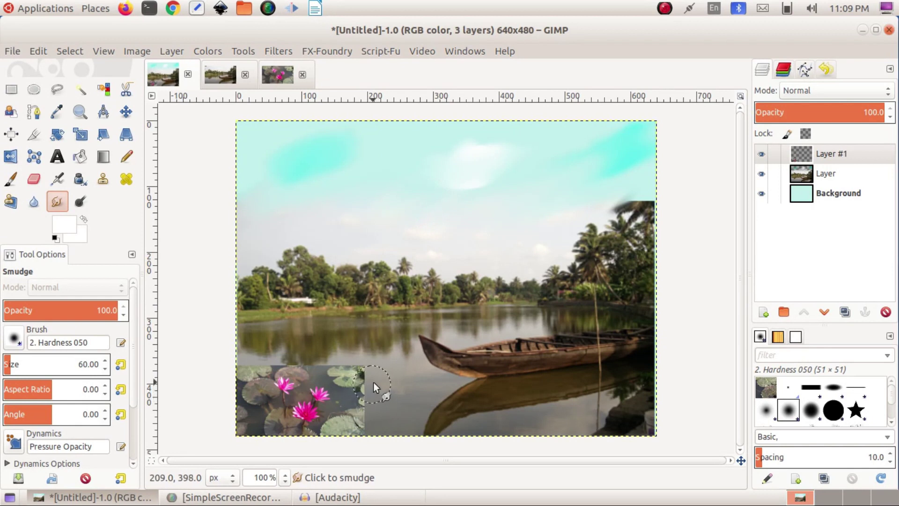
{"action": "double_click", "coordinate": [84, 364]}
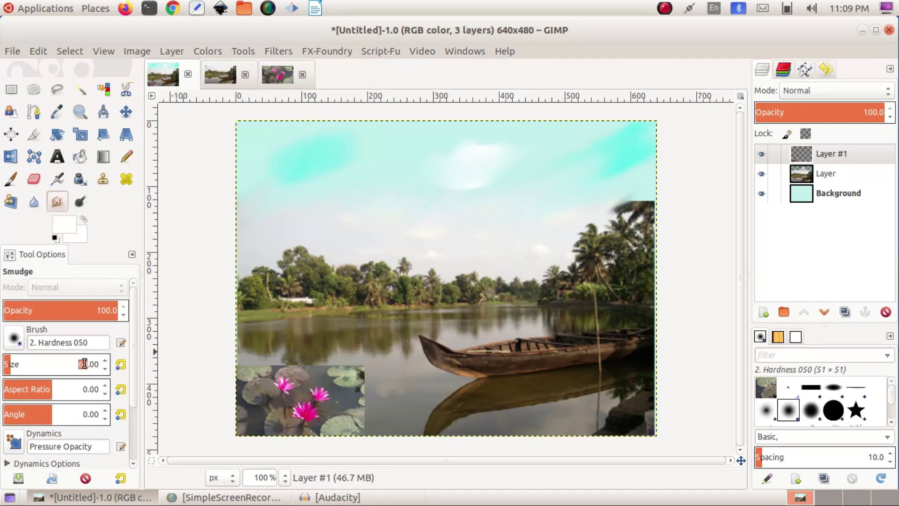
{"action": "type", "text": "30"}
{"action": "key", "text": "Return"}
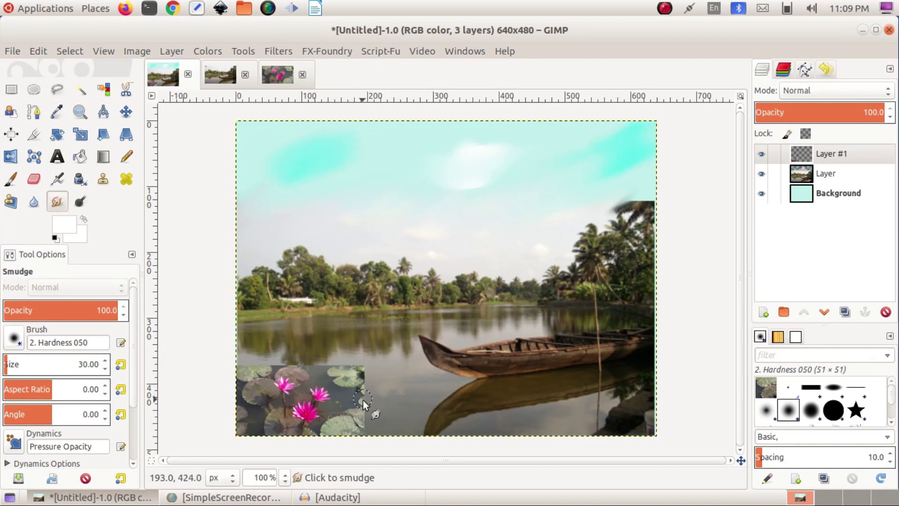
{"action": "left_click", "coordinate": [371, 414]}
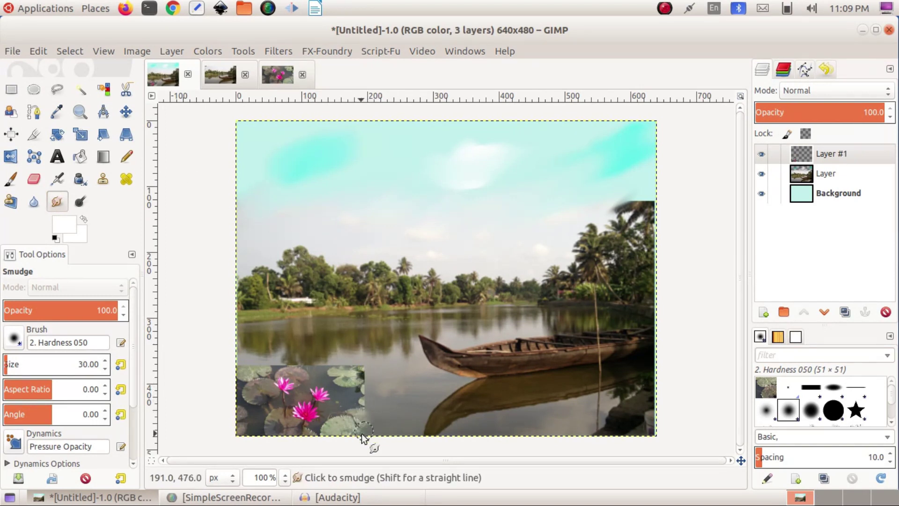
{"action": "mouse_move", "coordinate": [367, 408]}
{"action": "left_mouse_down"}
{"action": "mouse_move", "coordinate": [378, 393]}
{"action": "mouse_move", "coordinate": [362, 400]}
{"action": "mouse_move", "coordinate": [376, 385]}
{"action": "mouse_move", "coordinate": [362, 393]}
{"action": "mouse_move", "coordinate": [374, 369]}
{"action": "mouse_move", "coordinate": [358, 377]}
{"action": "mouse_move", "coordinate": [381, 358]}
{"action": "mouse_move", "coordinate": [348, 370]}
{"action": "mouse_move", "coordinate": [353, 361]}
{"action": "mouse_move", "coordinate": [326, 370]}
{"action": "mouse_move", "coordinate": [335, 359]}
{"action": "mouse_move", "coordinate": [320, 370]}
{"action": "mouse_move", "coordinate": [300, 364]}
{"action": "mouse_move", "coordinate": [304, 358]}
{"action": "mouse_move", "coordinate": [266, 366]}
{"action": "mouse_move", "coordinate": [277, 354]}
{"action": "mouse_move", "coordinate": [262, 367]}
{"action": "mouse_move", "coordinate": [257, 355]}
{"action": "mouse_move", "coordinate": [238, 378]}
{"action": "mouse_move", "coordinate": [245, 352]}
{"action": "mouse_move", "coordinate": [251, 370]}
{"action": "mouse_move", "coordinate": [273, 365]}
{"action": "mouse_move", "coordinate": [262, 377]}
{"action": "mouse_move", "coordinate": [310, 350]}
{"action": "mouse_move", "coordinate": [296, 364]}
{"action": "mouse_move", "coordinate": [324, 355]}
{"action": "mouse_move", "coordinate": [298, 372]}
{"action": "mouse_move", "coordinate": [320, 365]}
{"action": "mouse_move", "coordinate": [305, 377]}
{"action": "mouse_move", "coordinate": [337, 362]}
{"action": "mouse_move", "coordinate": [318, 380]}
{"action": "mouse_move", "coordinate": [364, 364]}
{"action": "mouse_move", "coordinate": [377, 396]}
{"action": "mouse_move", "coordinate": [381, 391]}
{"action": "mouse_move", "coordinate": [355, 427]}
{"action": "mouse_move", "coordinate": [405, 409]}
{"action": "left_mouse_up"}
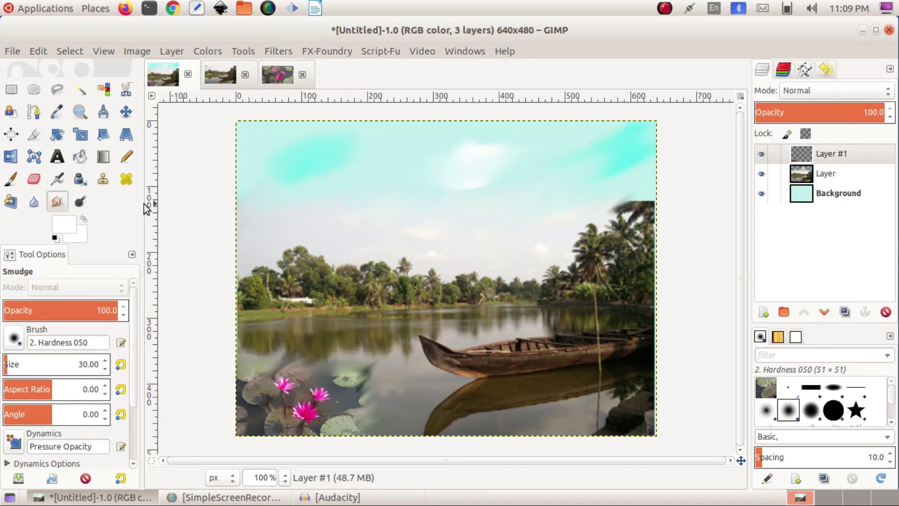
With the Clone tool, Ctrl-click the lower pink lotus in the inset to set the clone source.
{"action": "left_click", "coordinate": [103, 181]}
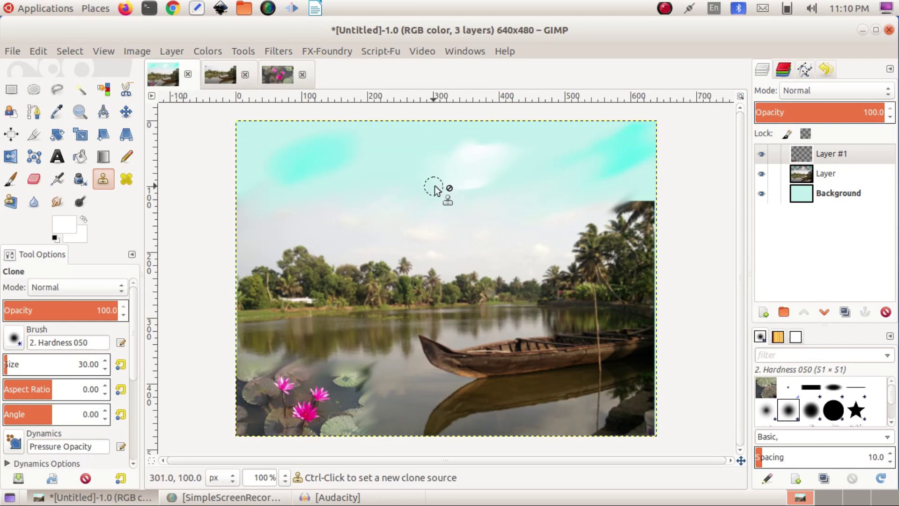
{"action": "key", "text": "ctrl"}
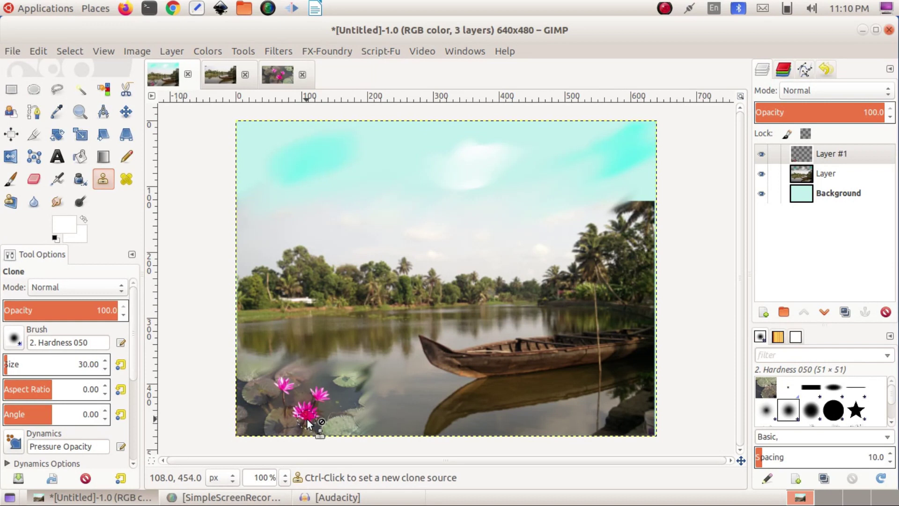
{"action": "key", "text": "ctrl"}
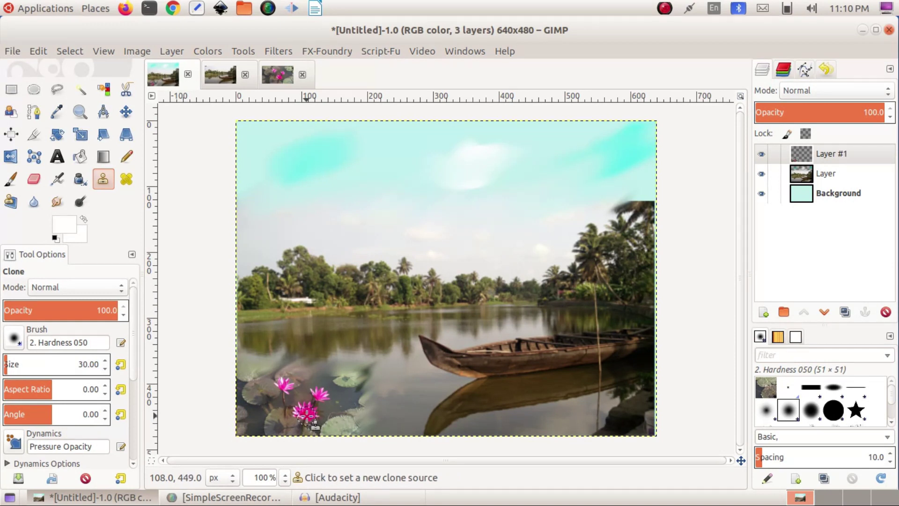
{"action": "left_click", "coordinate": [306, 414], "text": "ctrl"}
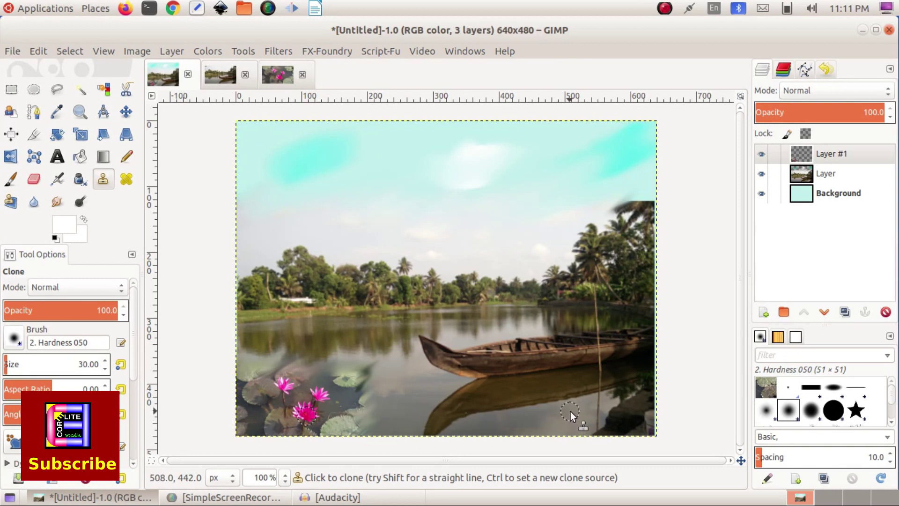
Paint two cloned lotus flowers across the boat's reflection along the bottom of the lagoon.
{"action": "mouse_move", "coordinate": [566, 412]}
{"action": "left_mouse_down"}
{"action": "mouse_move", "coordinate": [563, 404]}
{"action": "mouse_move", "coordinate": [575, 405]}
{"action": "mouse_move", "coordinate": [557, 414]}
{"action": "mouse_move", "coordinate": [569, 427]}
{"action": "mouse_move", "coordinate": [562, 434]}
{"action": "mouse_move", "coordinate": [569, 395]}
{"action": "mouse_move", "coordinate": [585, 387]}
{"action": "mouse_move", "coordinate": [577, 387]}
{"action": "mouse_move", "coordinate": [586, 388]}
{"action": "mouse_move", "coordinate": [578, 401]}
{"action": "mouse_move", "coordinate": [590, 389]}
{"action": "mouse_move", "coordinate": [557, 395]}
{"action": "mouse_move", "coordinate": [539, 382]}
{"action": "mouse_move", "coordinate": [548, 375]}
{"action": "mouse_move", "coordinate": [540, 387]}
{"action": "mouse_move", "coordinate": [547, 396]}
{"action": "mouse_move", "coordinate": [545, 379]}
{"action": "mouse_move", "coordinate": [533, 381]}
{"action": "mouse_move", "coordinate": [550, 391]}
{"action": "left_mouse_up"}
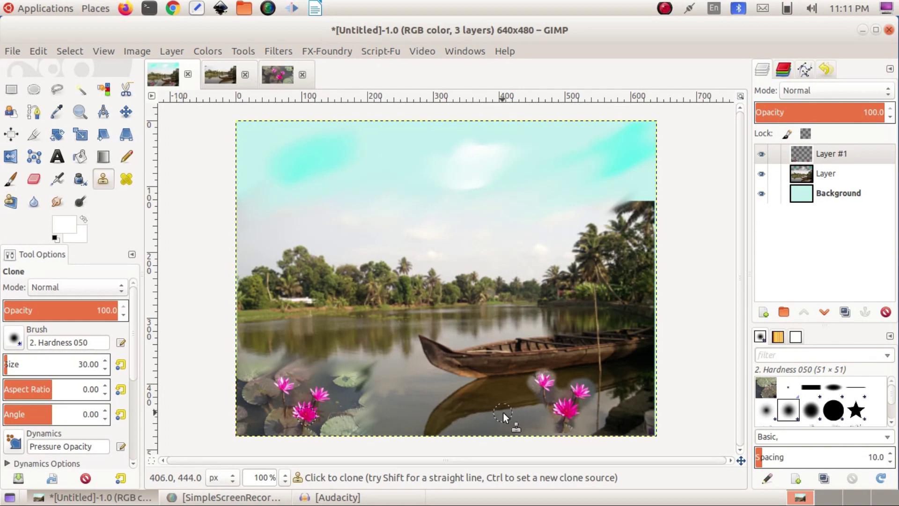
{"action": "mouse_move", "coordinate": [506, 411]}
{"action": "left_mouse_down"}
{"action": "mouse_move", "coordinate": [530, 393]}
{"action": "mouse_move", "coordinate": [510, 392]}
{"action": "mouse_move", "coordinate": [500, 428]}
{"action": "mouse_move", "coordinate": [453, 420]}
{"action": "mouse_move", "coordinate": [467, 403]}
{"action": "mouse_move", "coordinate": [446, 418]}
{"action": "mouse_move", "coordinate": [466, 393]}
{"action": "mouse_move", "coordinate": [455, 395]}
{"action": "mouse_move", "coordinate": [470, 401]}
{"action": "mouse_move", "coordinate": [441, 428]}
{"action": "mouse_move", "coordinate": [412, 423]}
{"action": "mouse_move", "coordinate": [430, 395]}
{"action": "mouse_move", "coordinate": [418, 391]}
{"action": "mouse_move", "coordinate": [417, 407]}
{"action": "mouse_move", "coordinate": [403, 418]}
{"action": "mouse_move", "coordinate": [427, 415]}
{"action": "mouse_move", "coordinate": [403, 434]}
{"action": "mouse_move", "coordinate": [413, 413]}
{"action": "mouse_move", "coordinate": [404, 411]}
{"action": "mouse_move", "coordinate": [415, 406]}
{"action": "mouse_move", "coordinate": [375, 407]}
{"action": "mouse_move", "coordinate": [394, 389]}
{"action": "mouse_move", "coordinate": [374, 399]}
{"action": "mouse_move", "coordinate": [373, 388]}
{"action": "mouse_move", "coordinate": [391, 385]}
{"action": "mouse_move", "coordinate": [374, 423]}
{"action": "mouse_move", "coordinate": [375, 389]}
{"action": "mouse_move", "coordinate": [347, 372]}
{"action": "mouse_move", "coordinate": [366, 371]}
{"action": "mouse_move", "coordinate": [358, 343]}
{"action": "mouse_move", "coordinate": [375, 418]}
{"action": "mouse_move", "coordinate": [366, 430]}
{"action": "mouse_move", "coordinate": [457, 412]}
{"action": "left_mouse_up"}
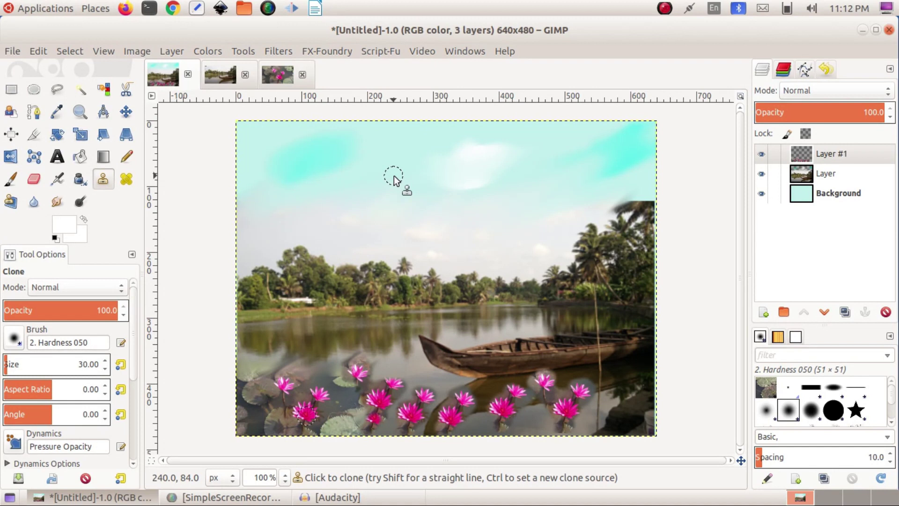
Save the composite as kuttanadu.xcf in the tutorial folder under the home folder.
{"action": "left_click", "coordinate": [12, 52]}
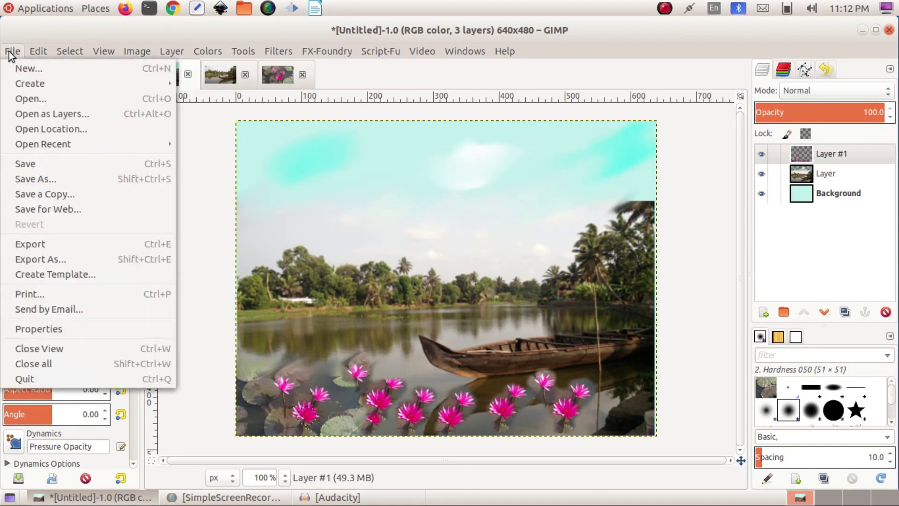
{"action": "left_click", "coordinate": [57, 164]}
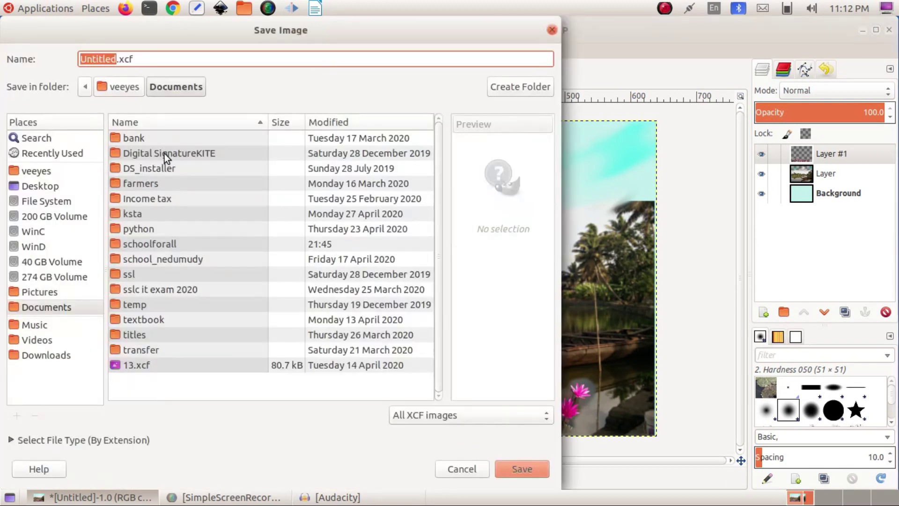
{"action": "left_click", "coordinate": [40, 172]}
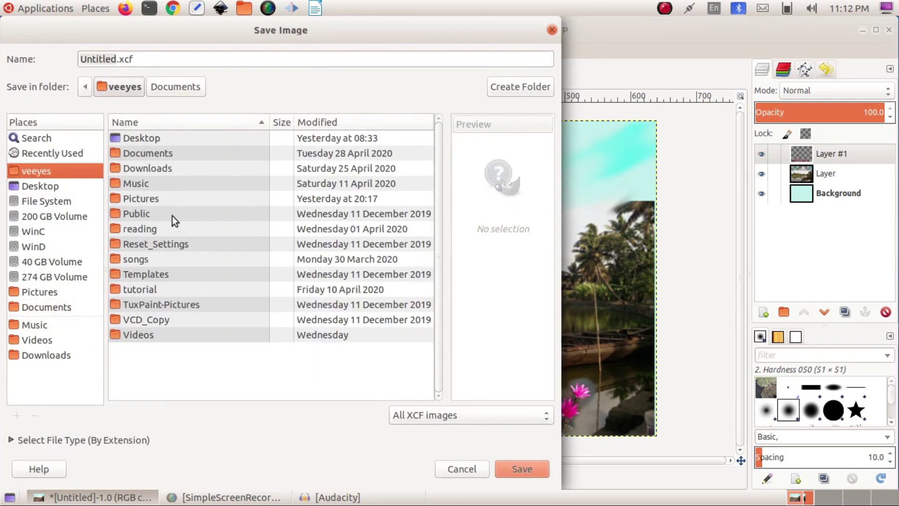
{"action": "double_click", "coordinate": [156, 290]}
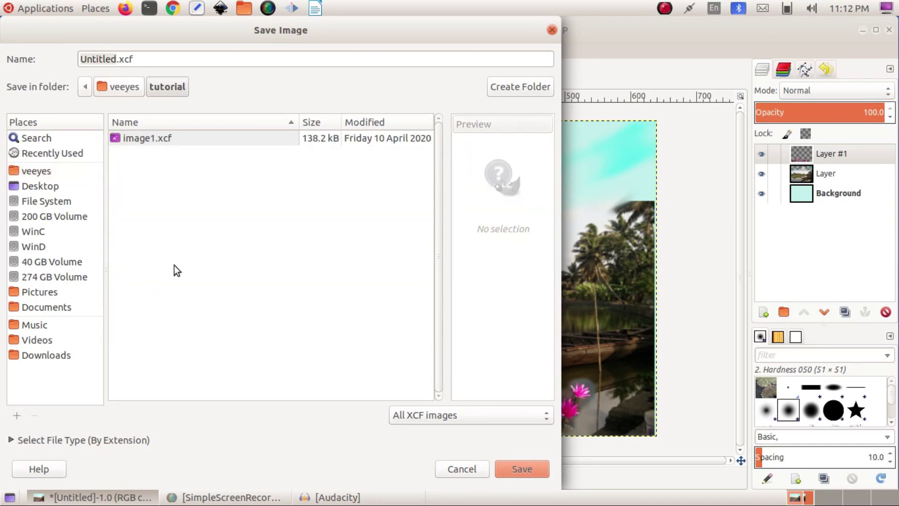
{"action": "double_click", "coordinate": [103, 64]}
{"action": "type", "text": "kuttanadu"}
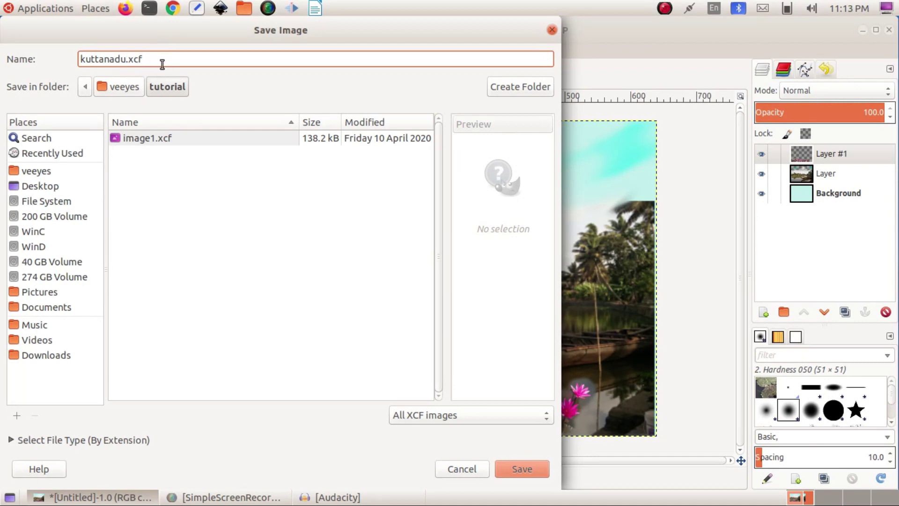
{"action": "left_click", "coordinate": [518, 470]}
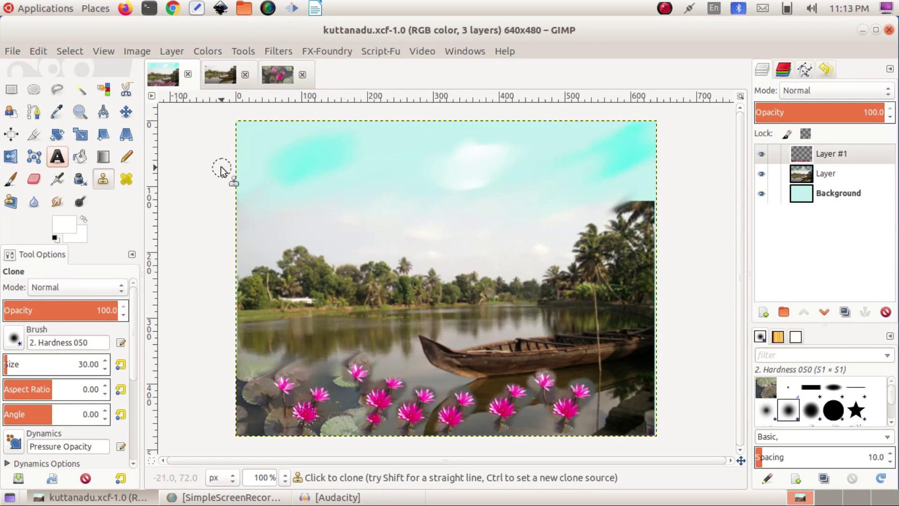
Start an Export As and check the file-type list, leaving it unchanged.
{"action": "left_click", "coordinate": [13, 51]}
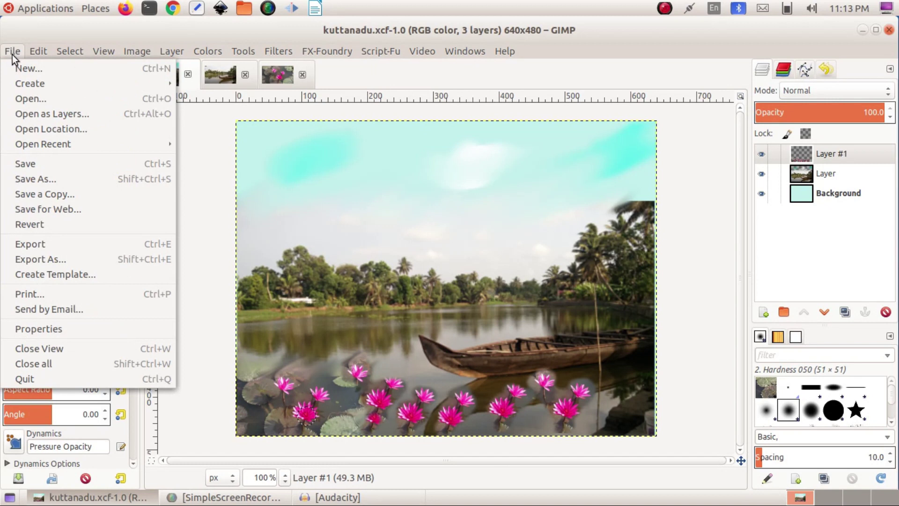
{"action": "left_click", "coordinate": [48, 257]}
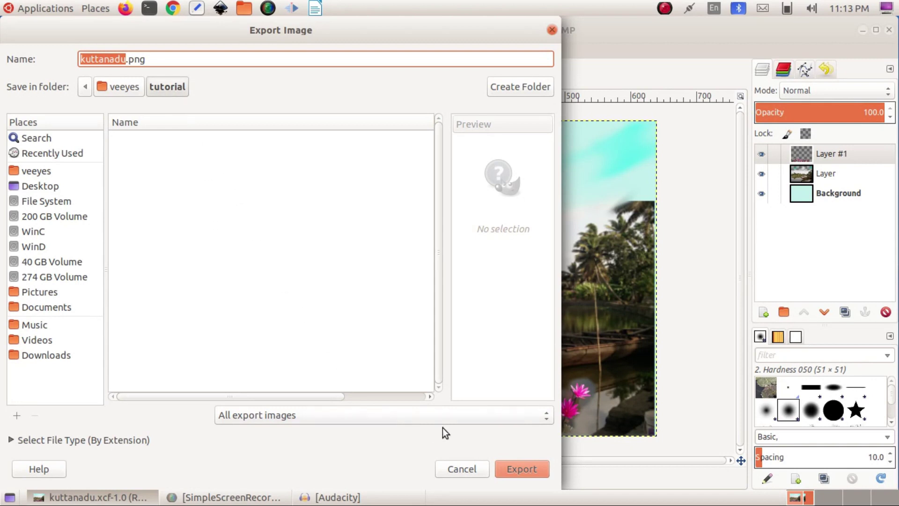
{"action": "left_click", "coordinate": [546, 415]}
{"action": "scroll", "coordinate": [454, 448], "scroll_direction": "down", "scroll_amount": 3}
{"action": "scroll", "coordinate": [454, 448], "scroll_direction": "down", "scroll_amount": 10}
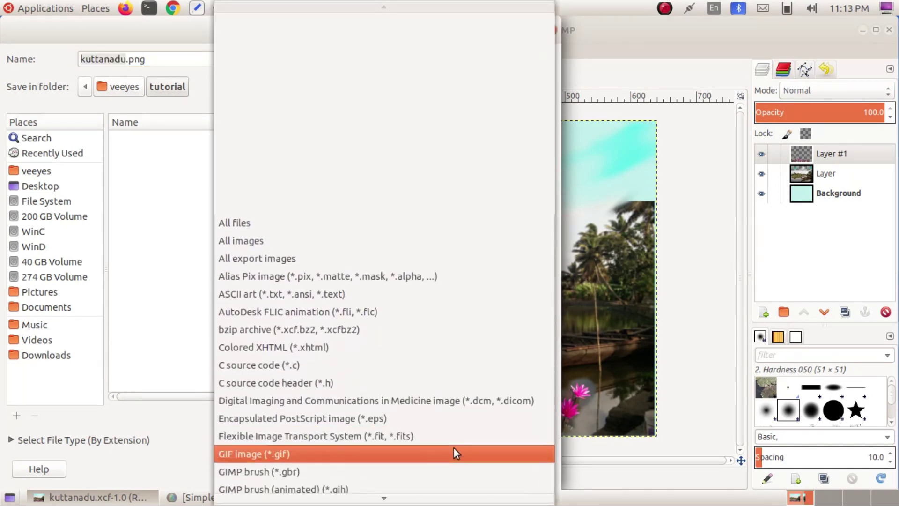
{"action": "scroll", "coordinate": [453, 448], "scroll_direction": "down", "scroll_amount": 7}
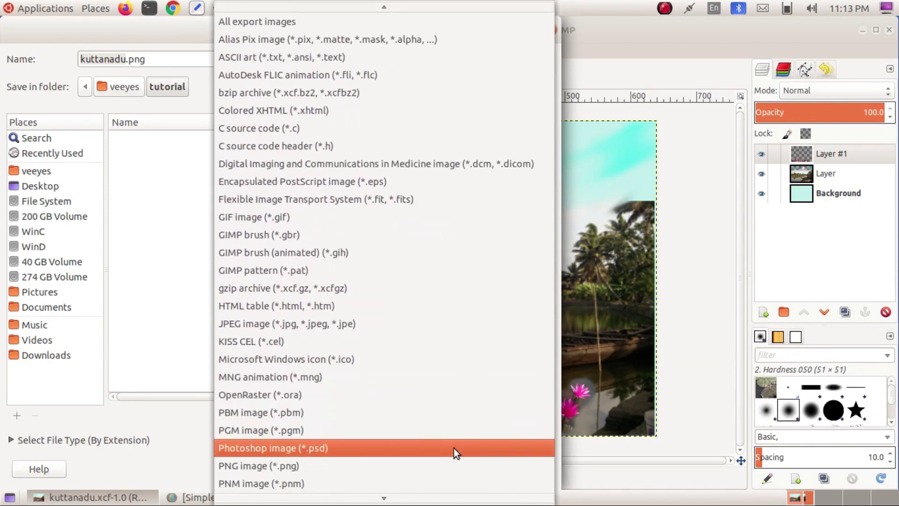
{"action": "scroll", "coordinate": [453, 448], "scroll_direction": "up", "scroll_amount": 2}
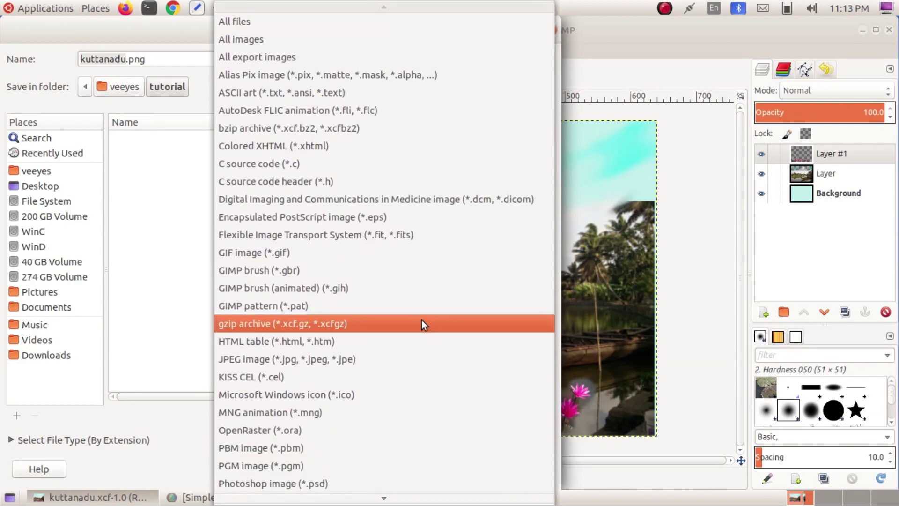
{"action": "left_click", "coordinate": [145, 197]}
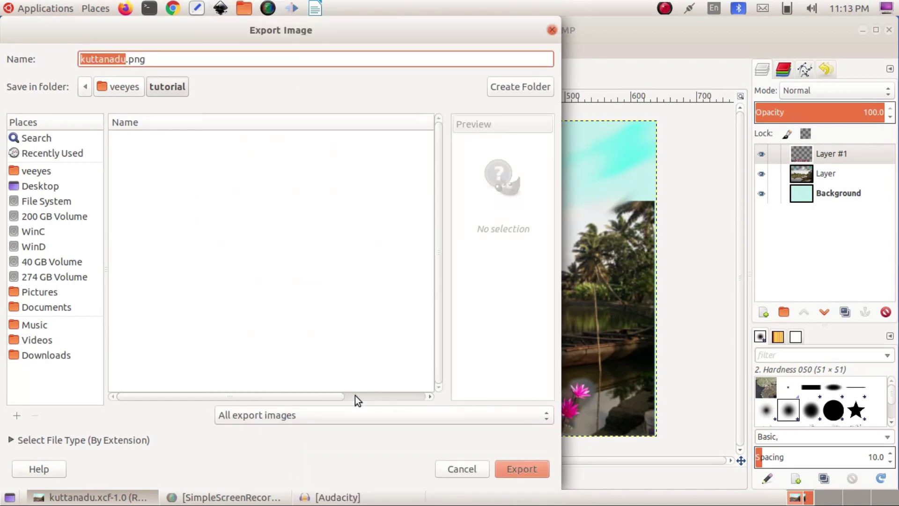
Export the image as kuttanadu.png, accepting the default PNG options.
{"action": "left_click", "coordinate": [155, 58]}
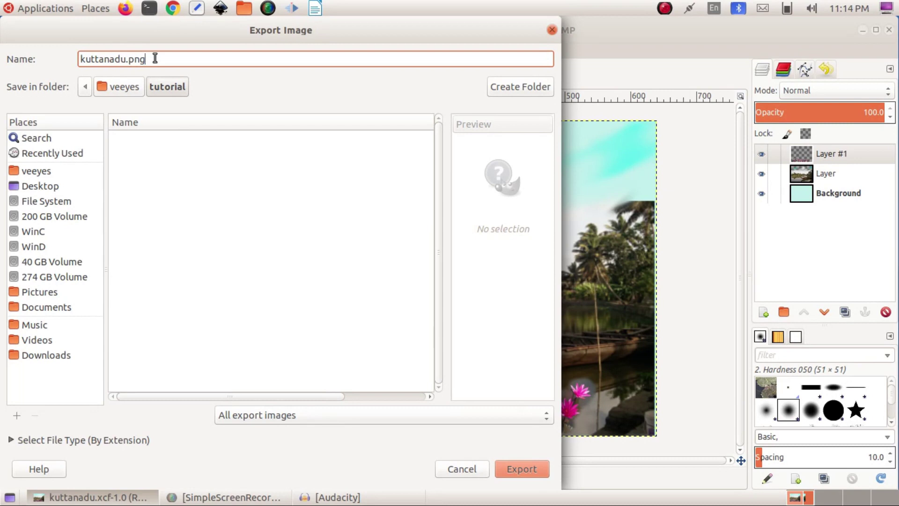
{"action": "key", "text": "BackSpace"}
{"action": "key", "text": "BackSpace"}
{"action": "key", "text": "BackSpace"}
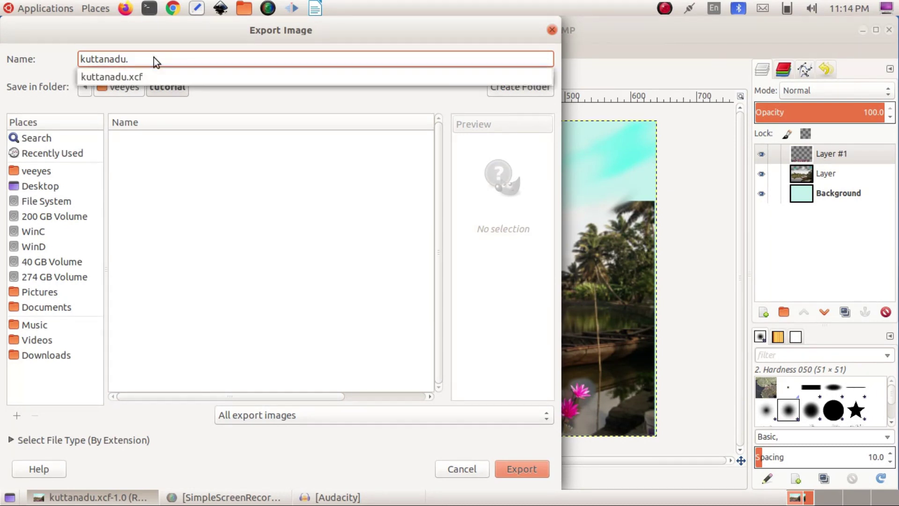
{"action": "type", "text": "png"}
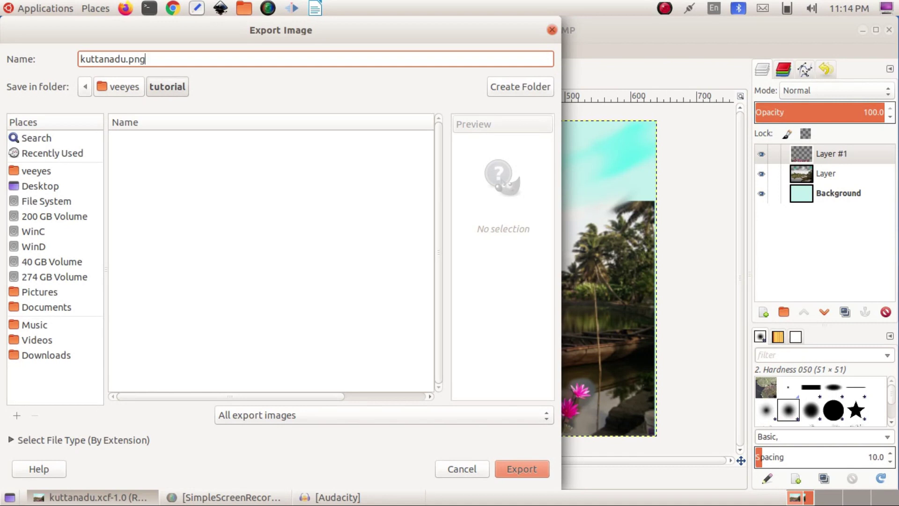
{"action": "left_click", "coordinate": [521, 466]}
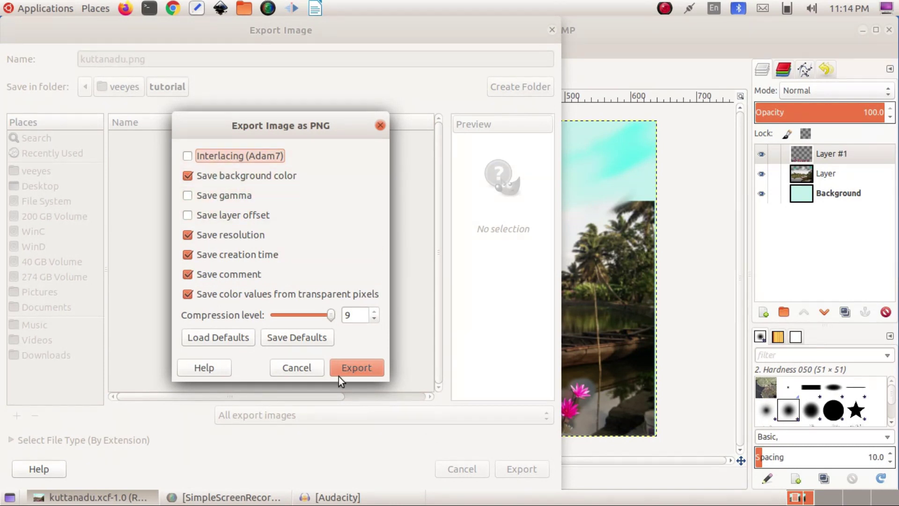
{"action": "left_click", "coordinate": [355, 369]}
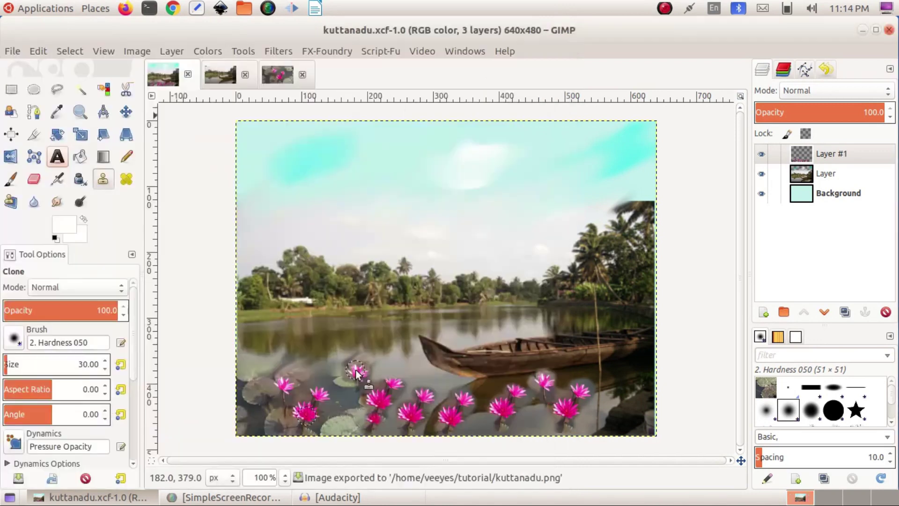
Export the composite again as kuttanadu.jpg at JPEG quality 90.
{"action": "left_click", "coordinate": [14, 53]}
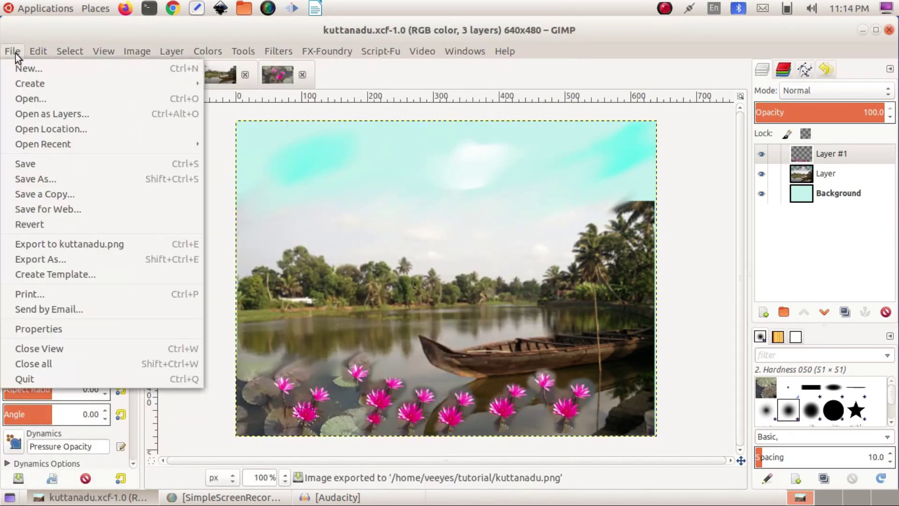
{"action": "left_click", "coordinate": [50, 258]}
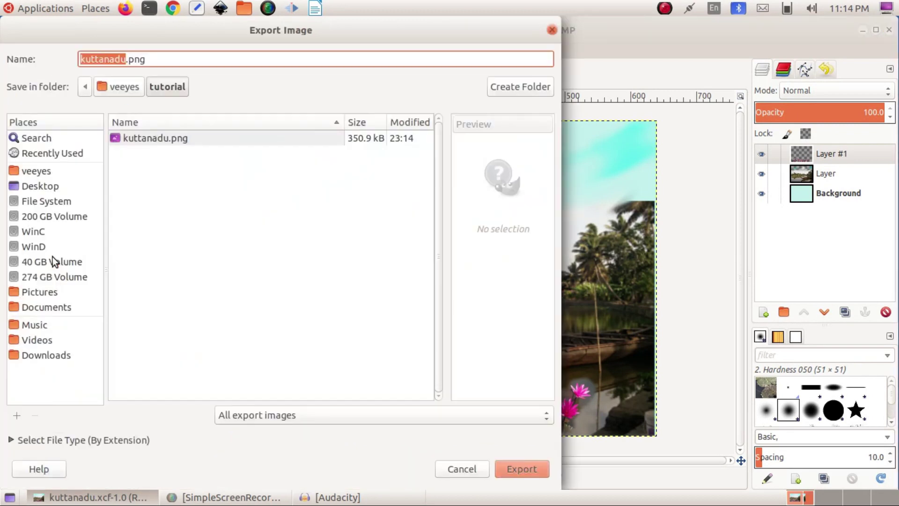
{"action": "left_click", "coordinate": [147, 59]}
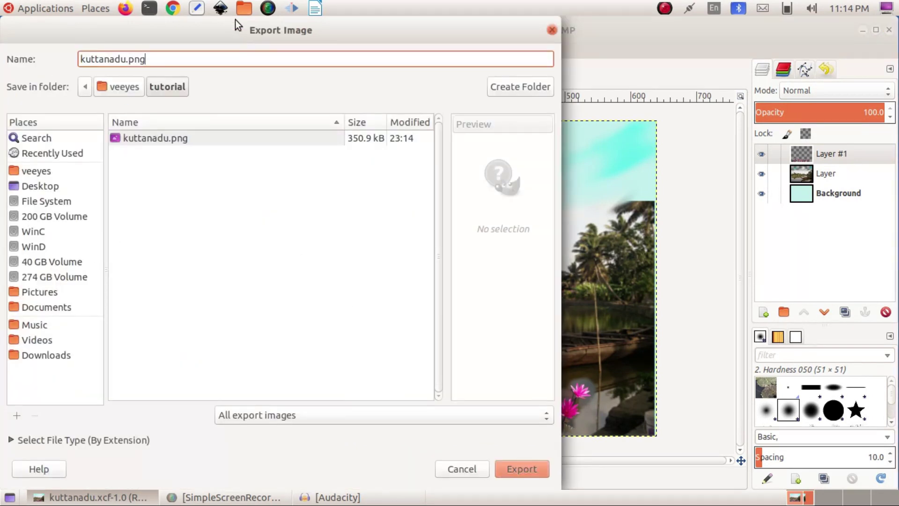
{"action": "key", "text": "BackSpace"}
{"action": "key", "text": "BackSpace"}
{"action": "key", "text": "BackSpace"}
{"action": "type", "text": "j"}
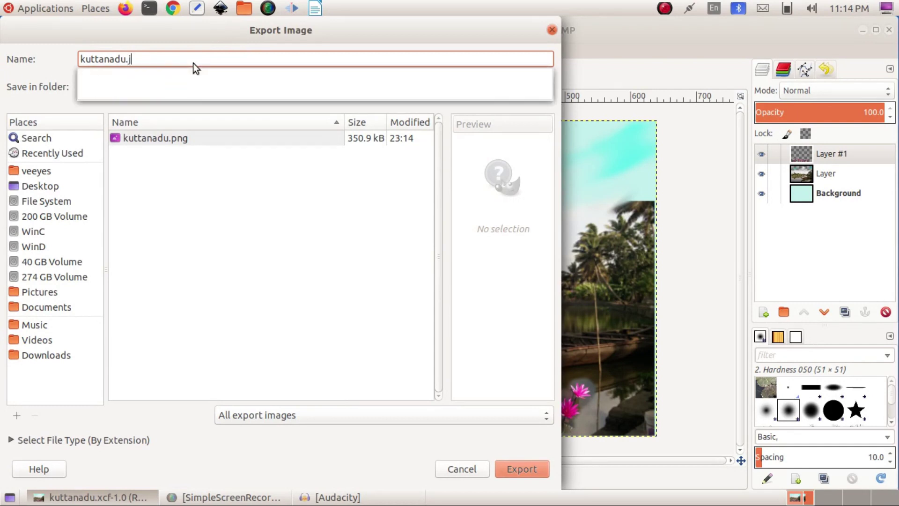
{"action": "type", "text": "pg"}
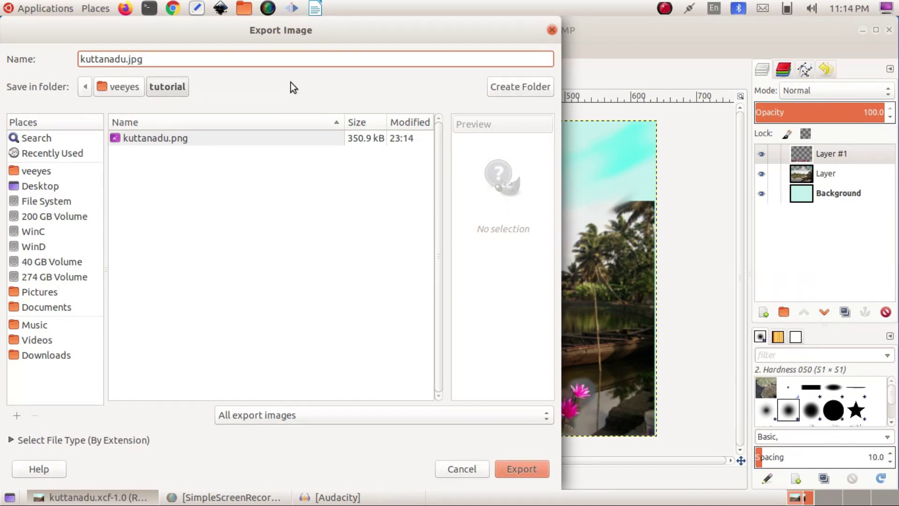
{"action": "left_click", "coordinate": [524, 471]}
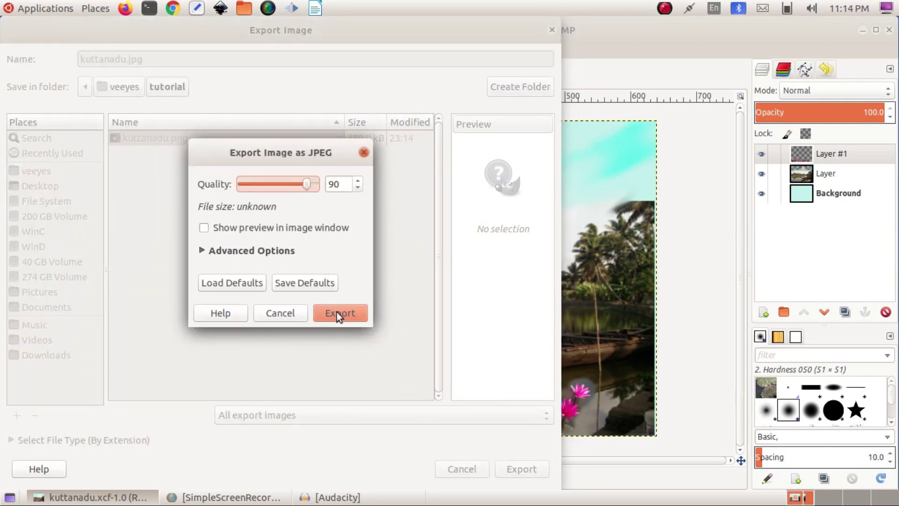
{"action": "left_click", "coordinate": [336, 312]}
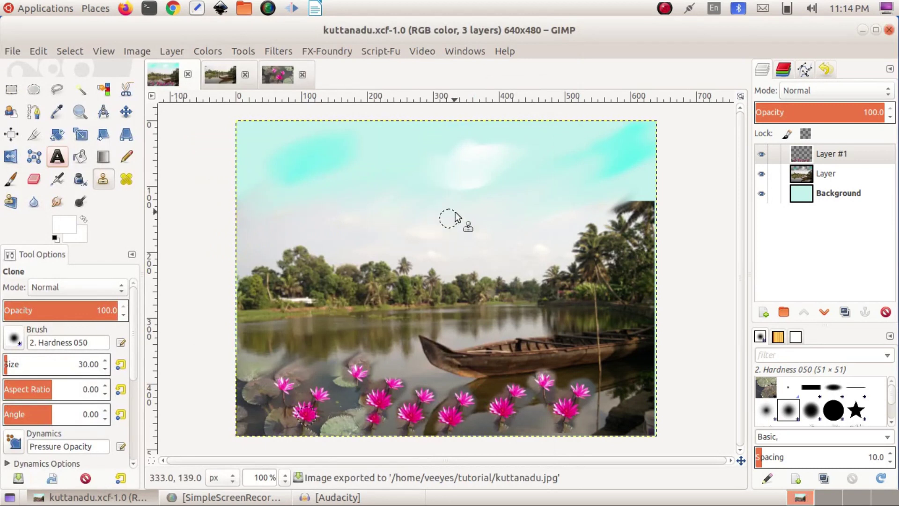
{"action": "left_click", "coordinate": [860, 30]}
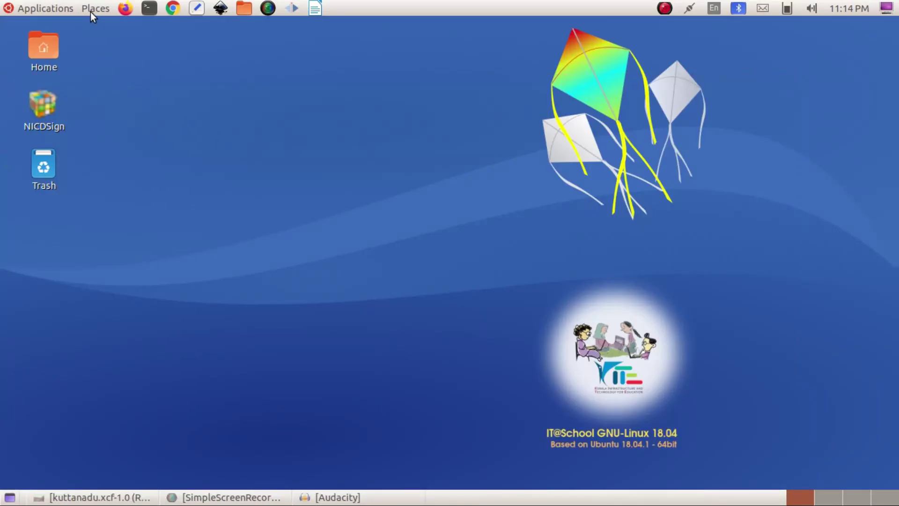
{"action": "double_click", "coordinate": [44, 47]}
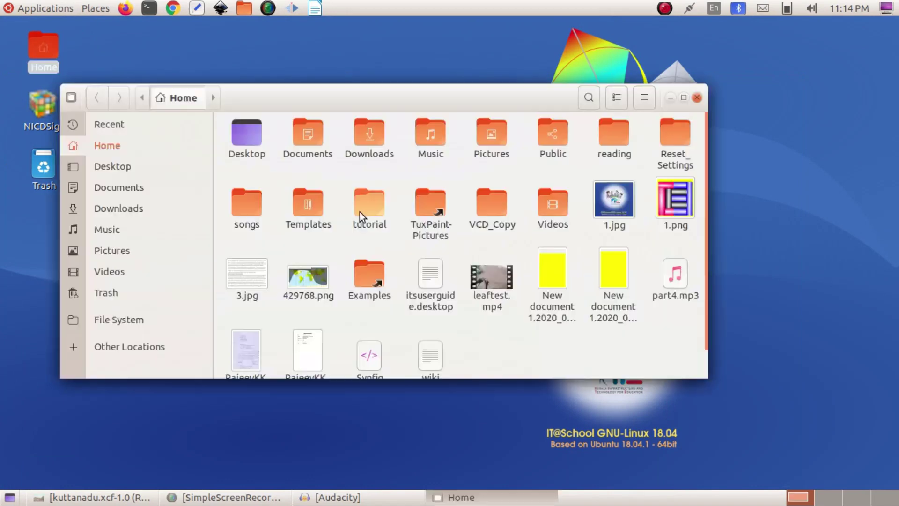
{"action": "double_click", "coordinate": [360, 208]}
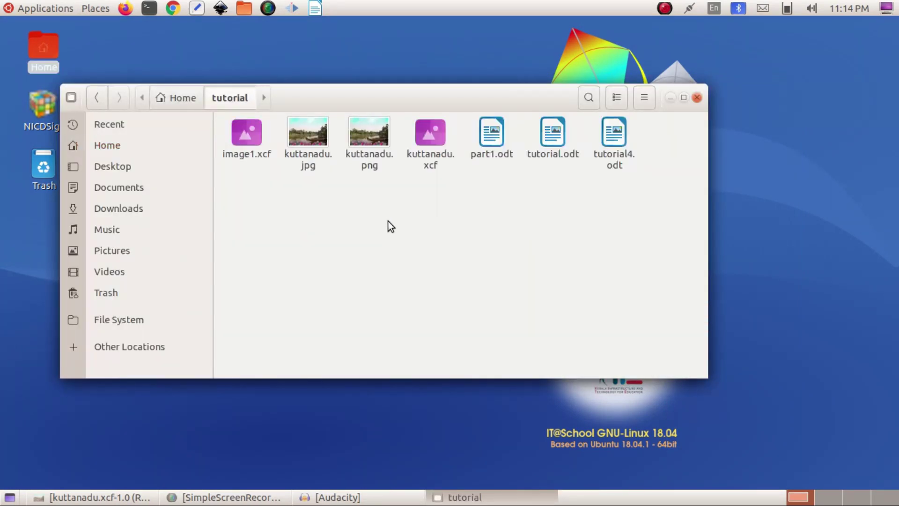
{"action": "double_click", "coordinate": [307, 143]}
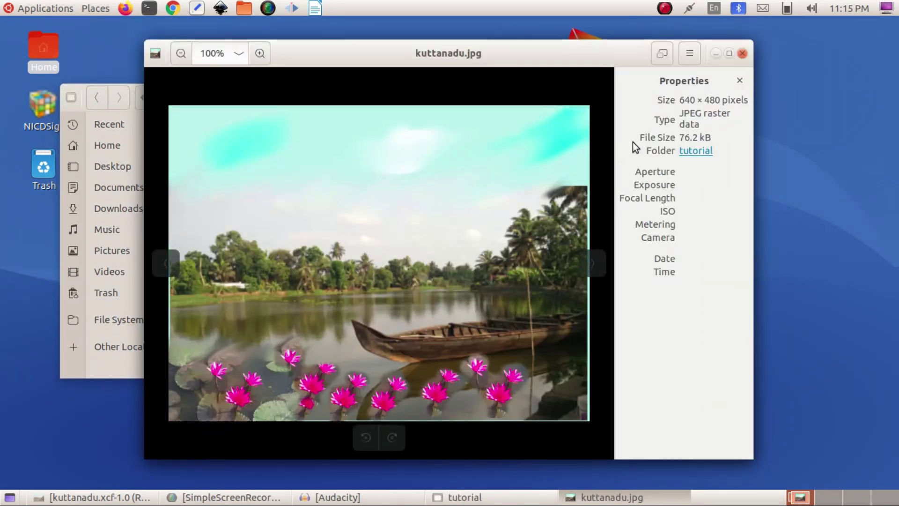
{"action": "left_click", "coordinate": [590, 263]}
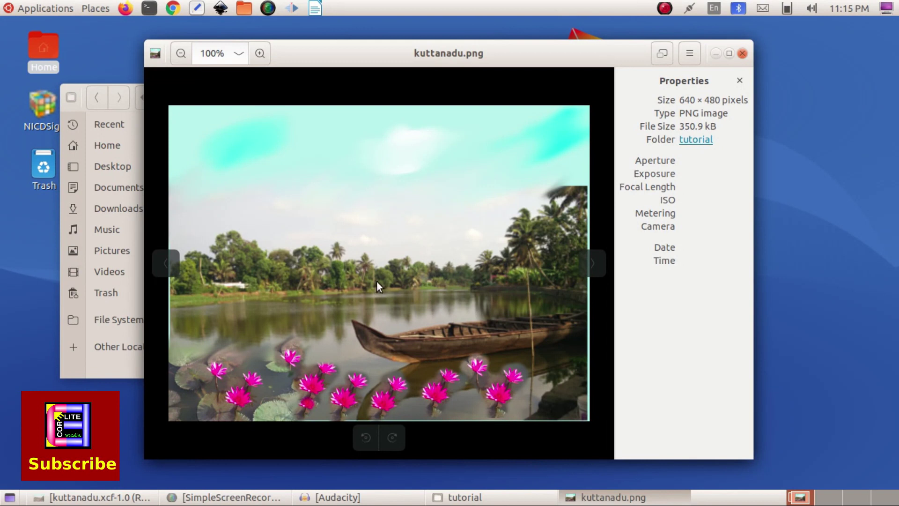
{"action": "left_click", "coordinate": [743, 53]}
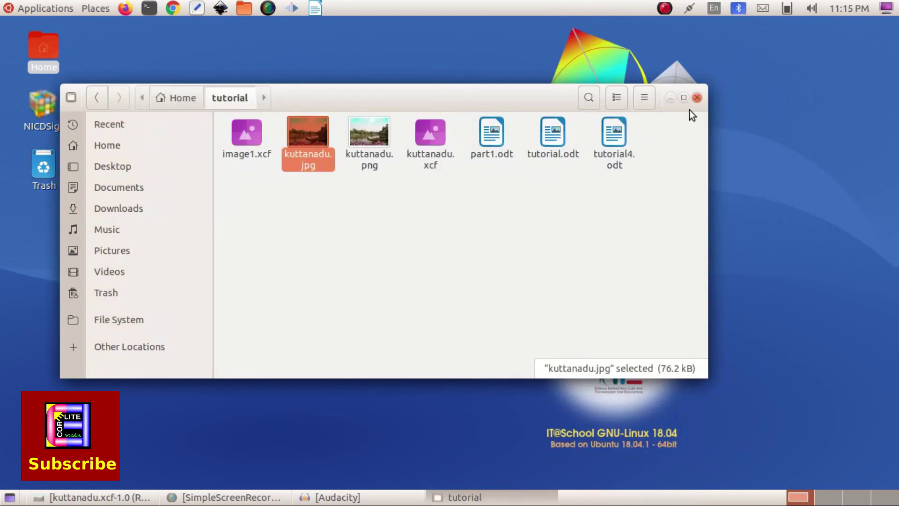
{"action": "left_click", "coordinate": [696, 99]}
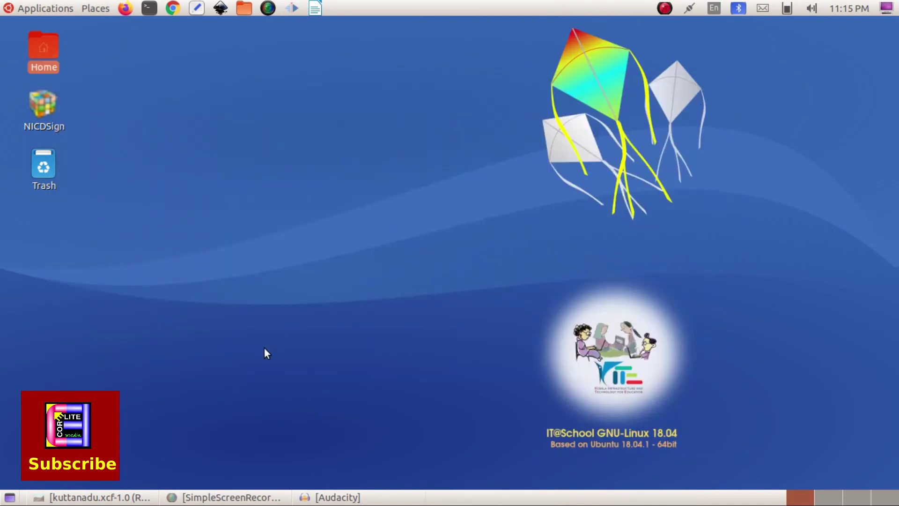
{"action": "left_click", "coordinate": [94, 497]}
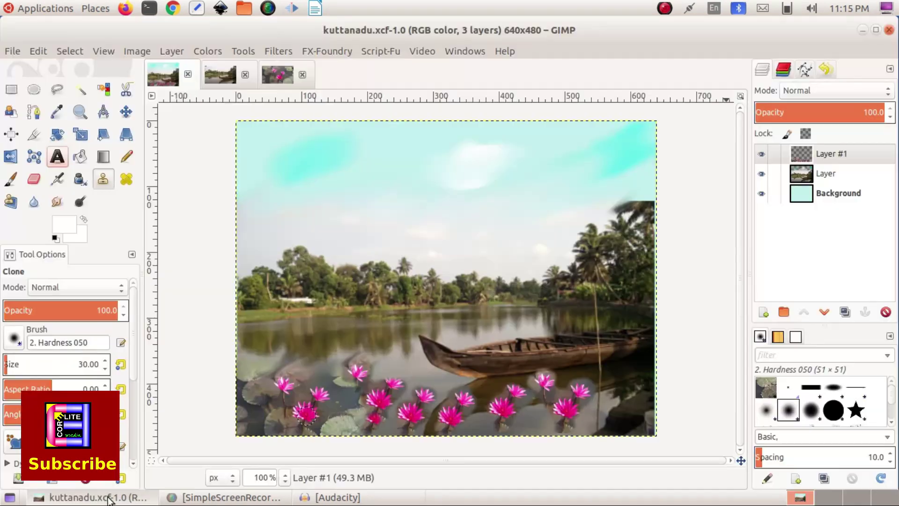